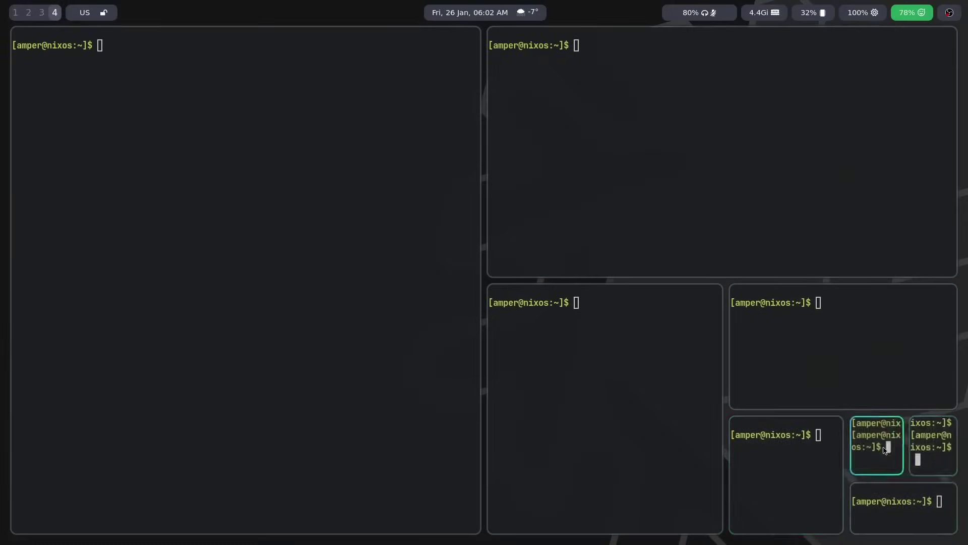
Open and close tiled terminals until only one terminal remains
key("super+q")
key("super+q")
key("super+q")
key("super+q")
key("super+q")
key("super+q")
key("super+q")
key("super+q")
key("super+q")
key("super+Return")
key("super+Return")
key("super+Return")
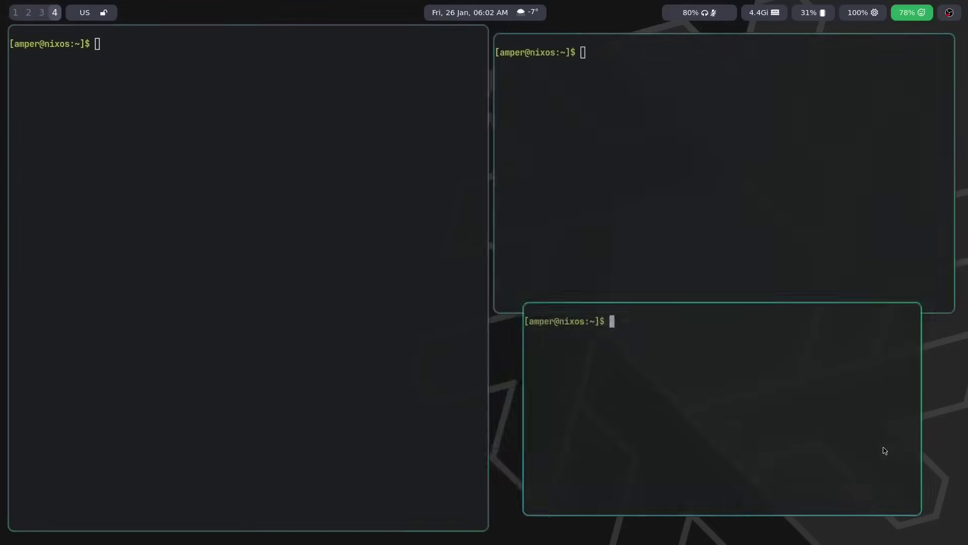
key("super+Return")
key("super+Return")
key("super+Return")
key("super+q")
key("super+q")
key("super+q")
key("super+q")
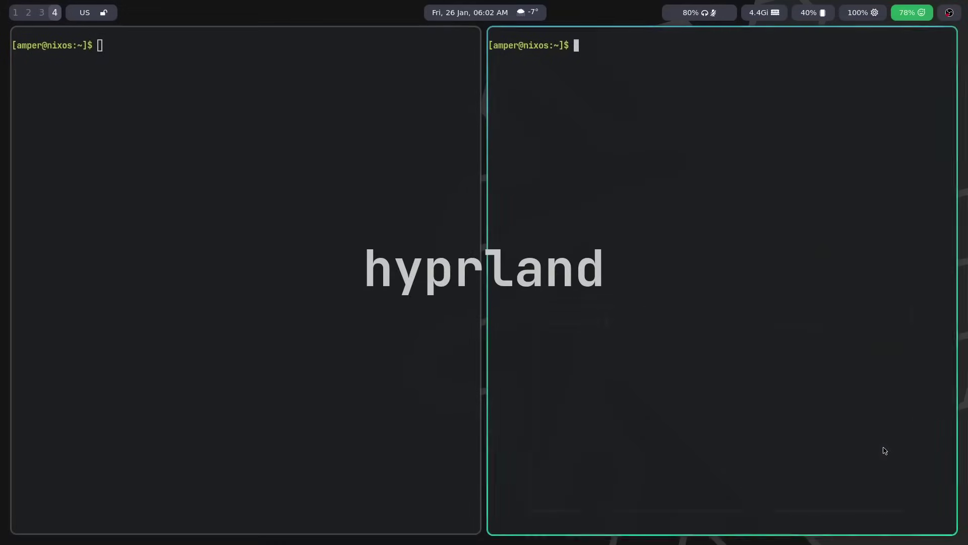
key("super+q")
Float the terminal, resize it wider, run neofetch, and move it up-left
key("super+v")
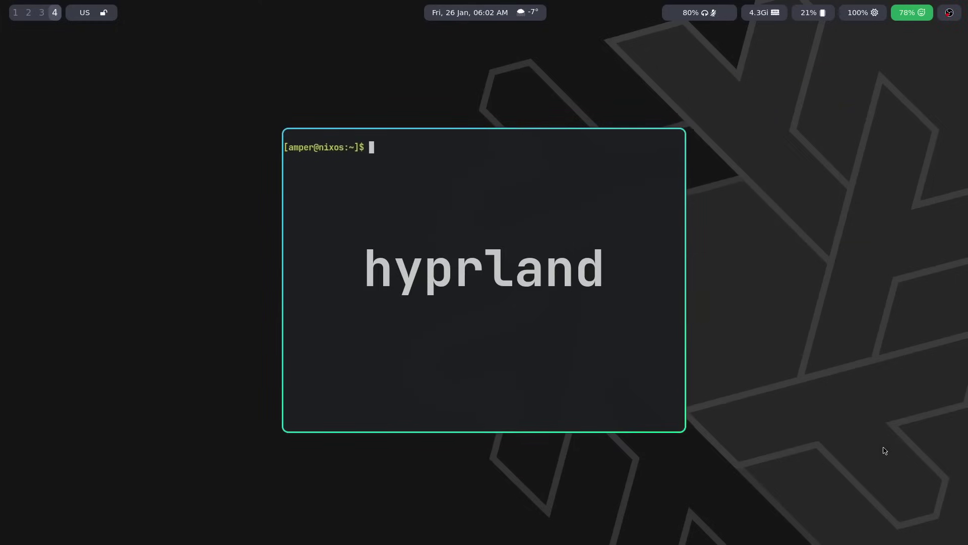
left_click_drag(612, 391, 502, 399)
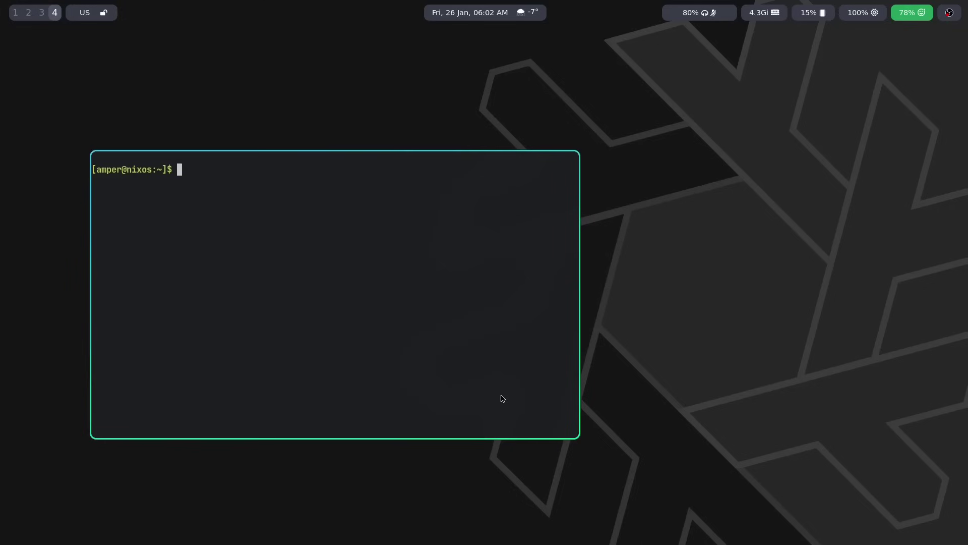
type("neofetch")
key("Return")
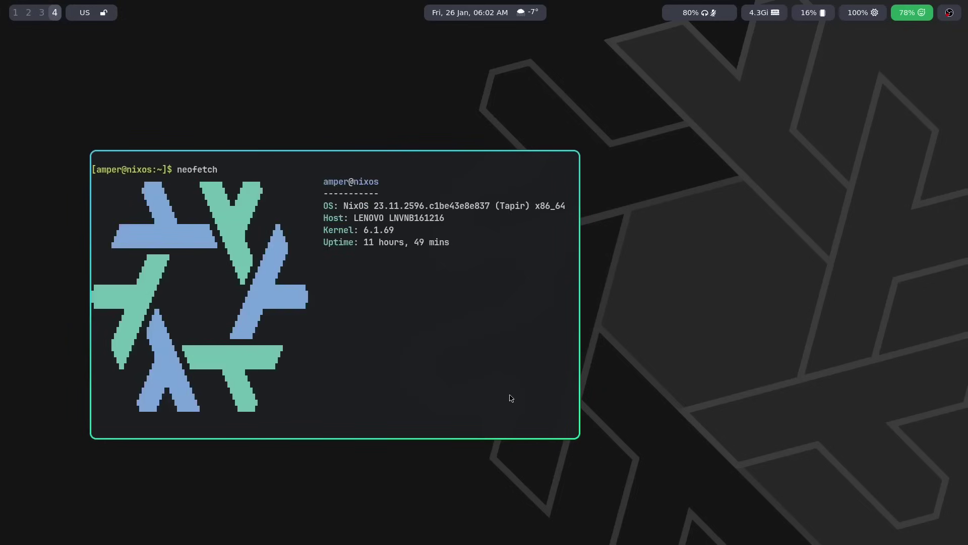
left_click_drag(573, 397, 547, 380)
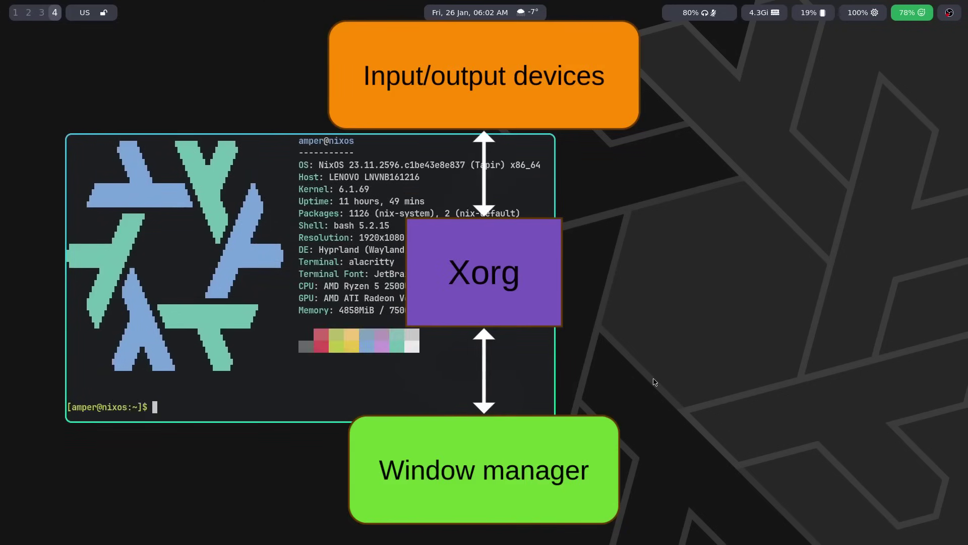
Open another terminal for the visualizer and move that window to the right side
key("super+Return")
type("neo")
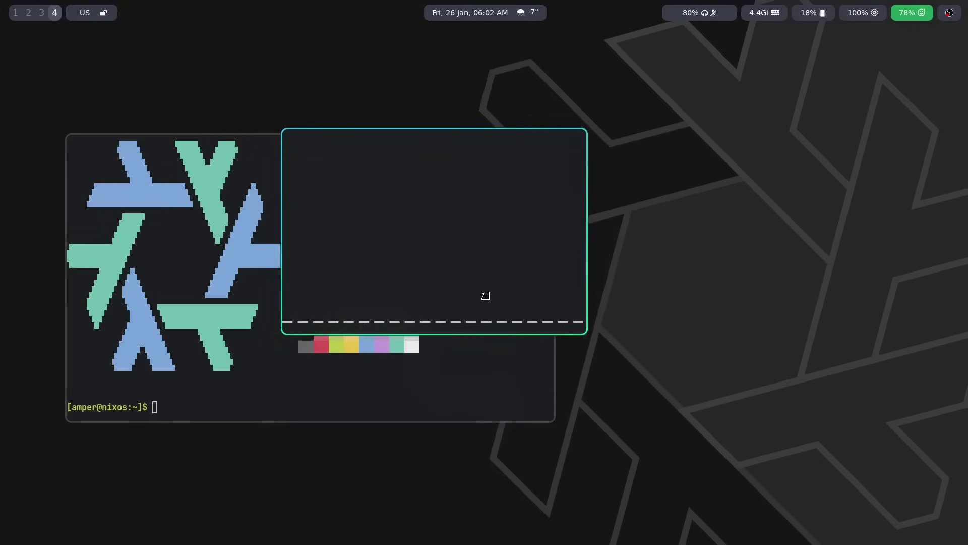
left_click_drag(588, 311, 827, 347)
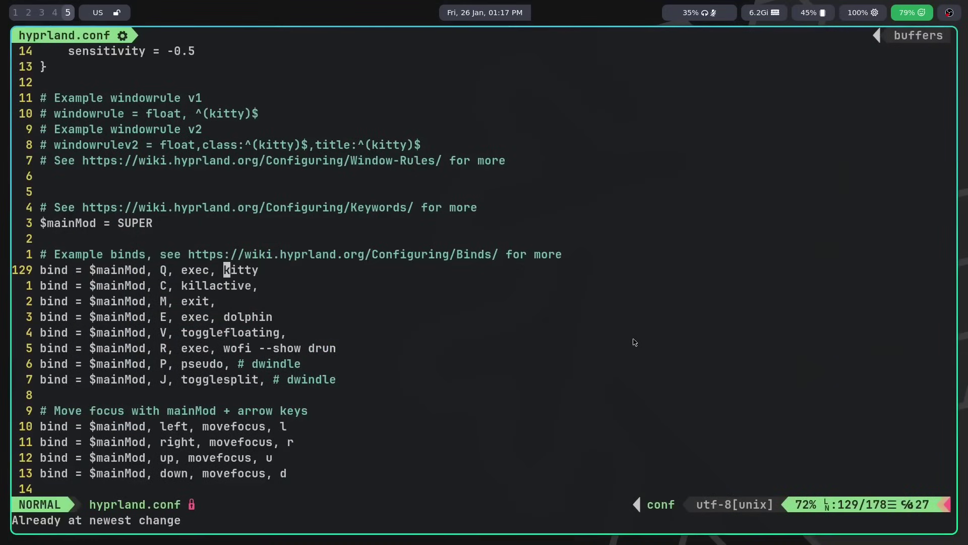
Replace kitty with alacritty on the bind line and change the monitor line's last value to 1
type("dw")
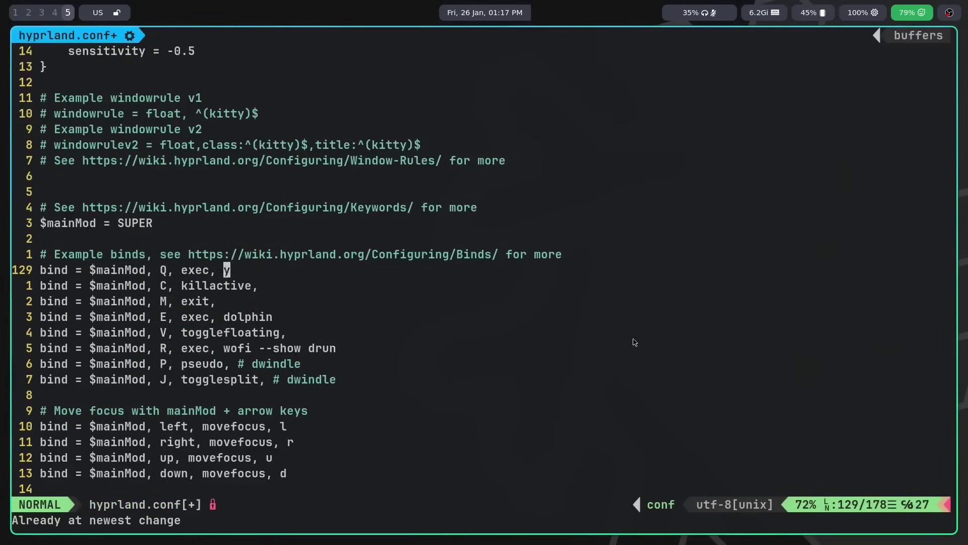
type("aalacritty")
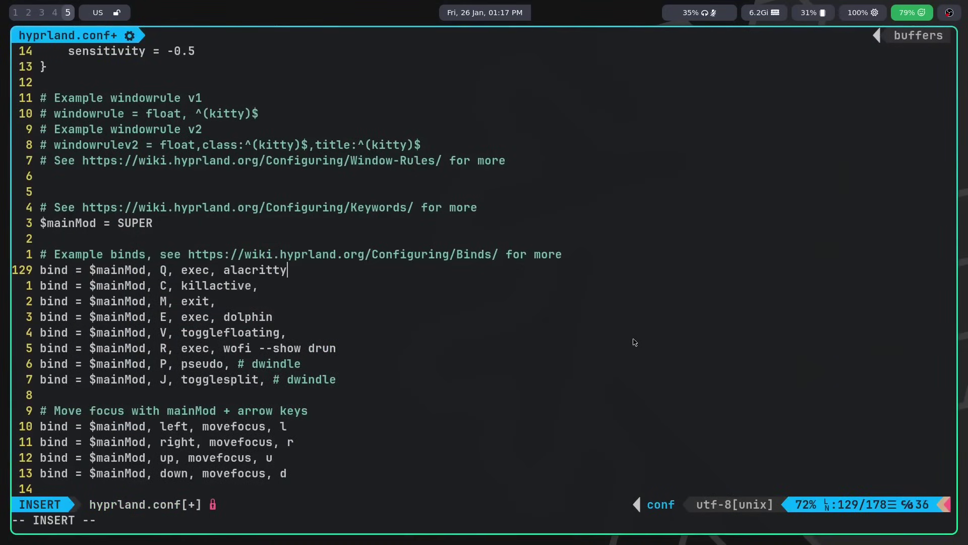
key("Escape")
key("k")
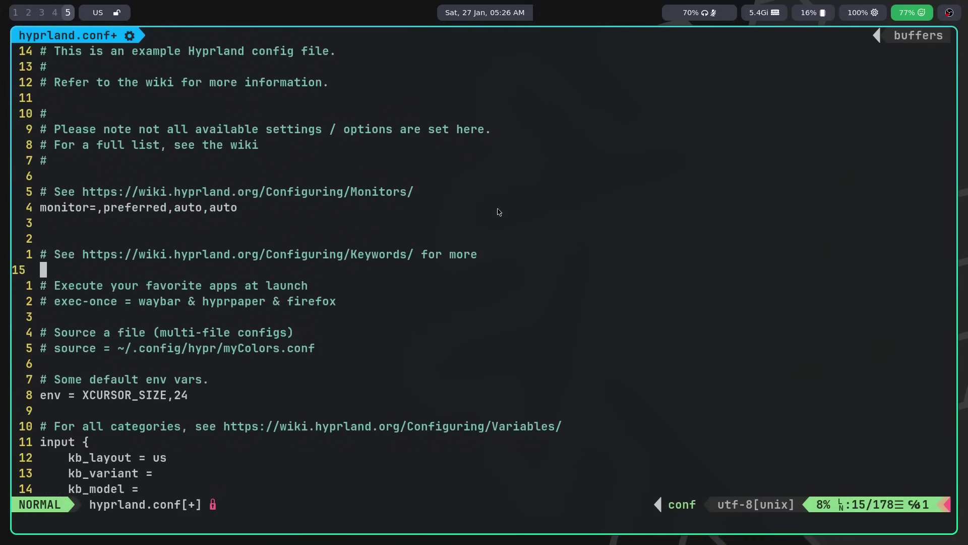
key("k")
key("k")
key("k")
key("k")
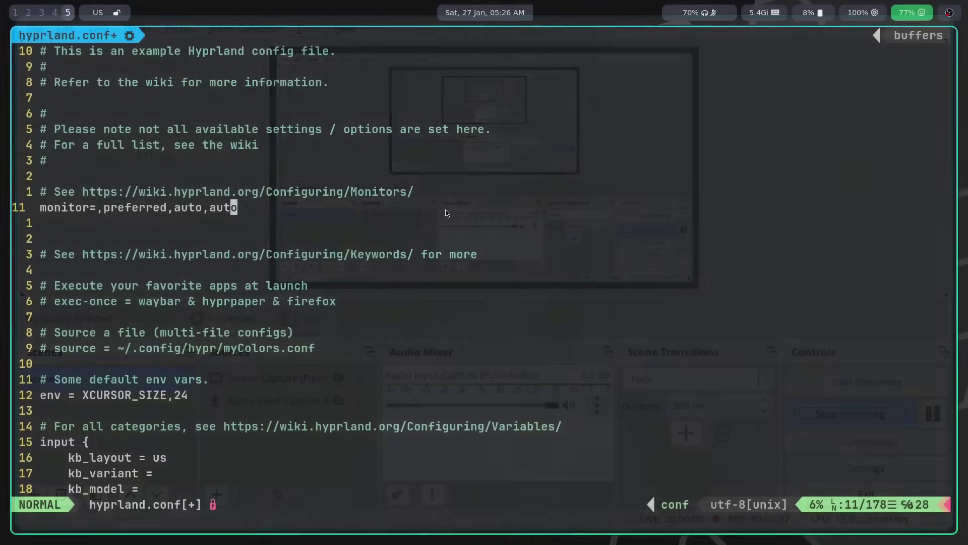
type("ciw")
key("BackSpace")
type("1")
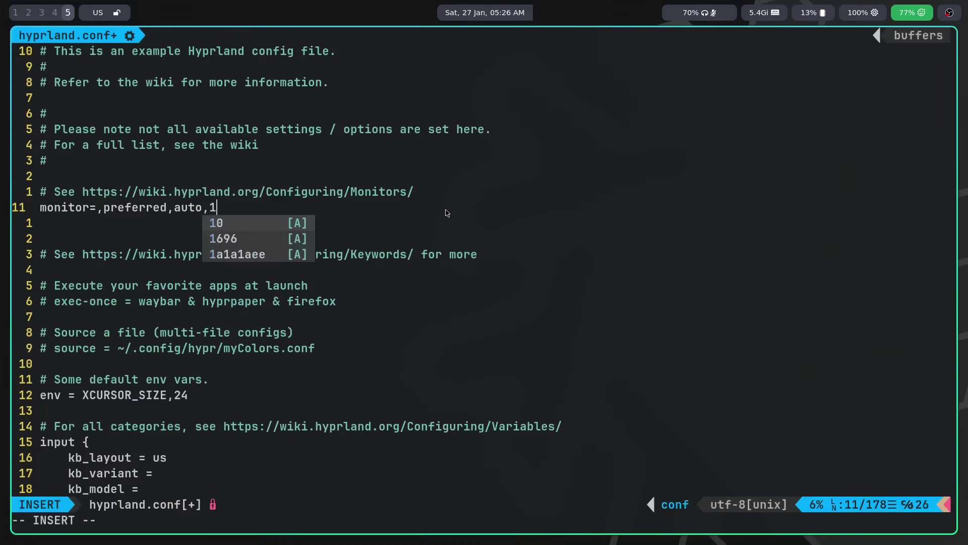
key("Escape")
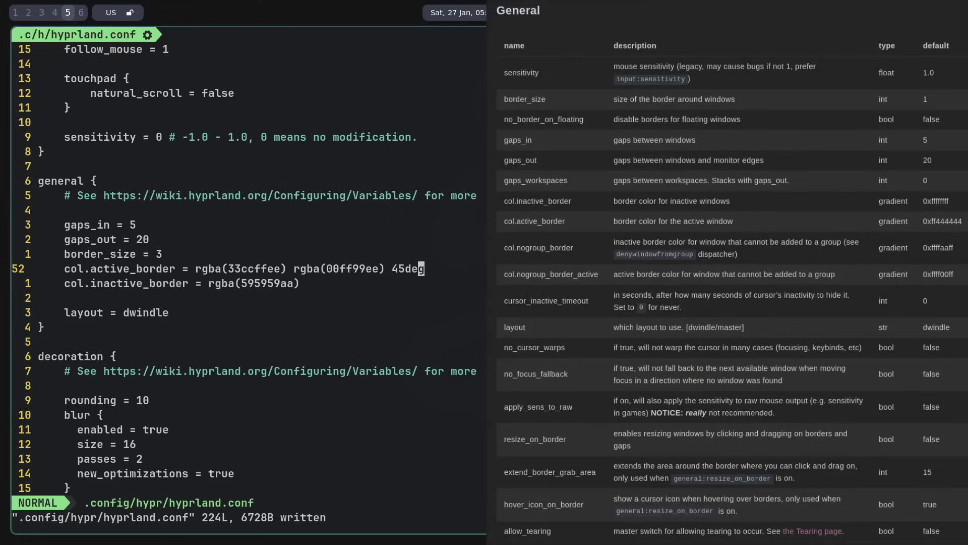
Switch to workspace 7 and fill it with five tiled terminals in the dwindle layout
key("super+7")
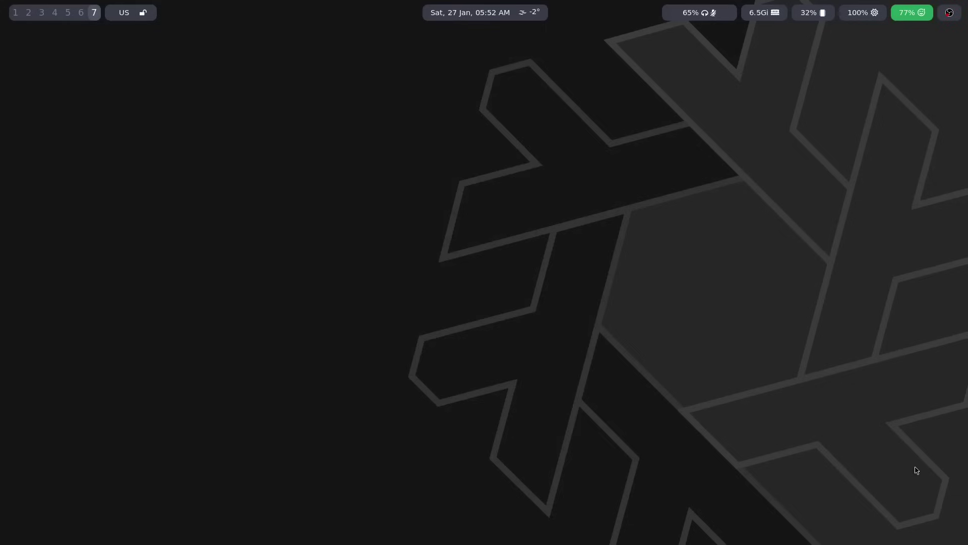
key("super+Return")
key("super+Return")
key("super+Return")
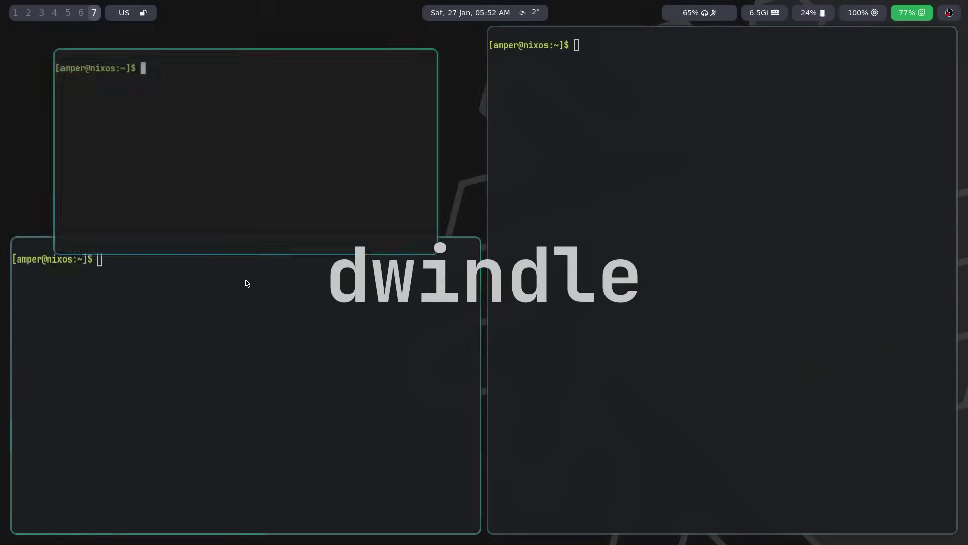
key("super+Return")
key("super+Return")
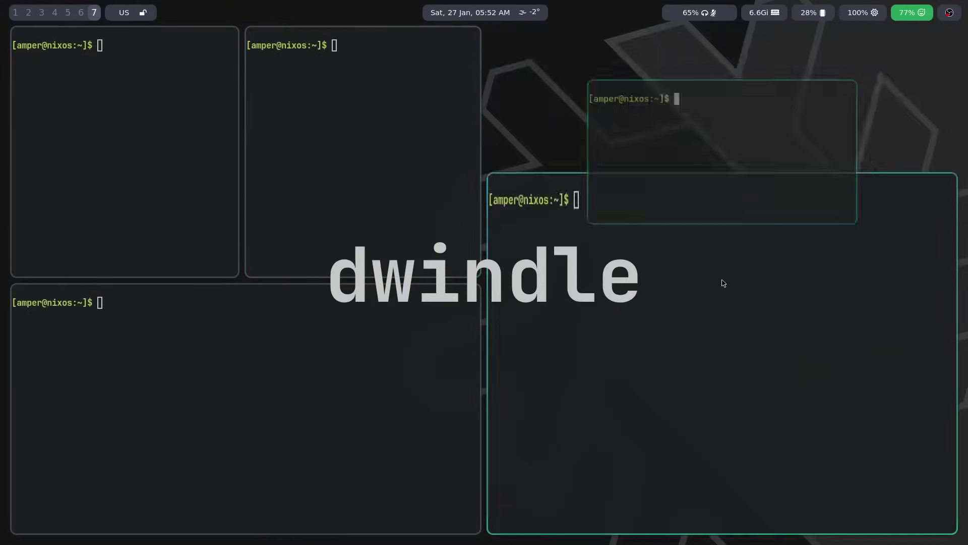
key("super+Return")
key("super+Return")
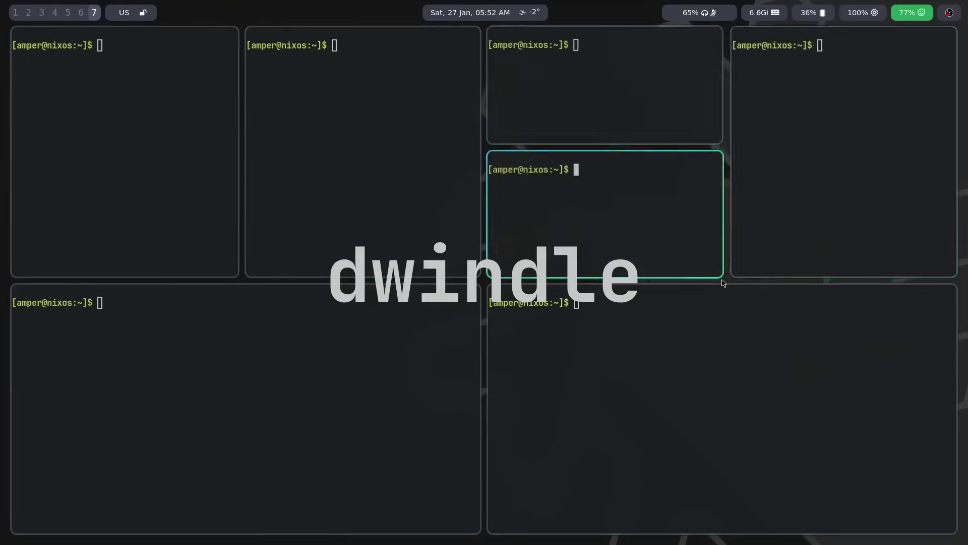
key("super+Return")
Clear the workspace and reopen terminals under the master layout
key("super+Return")
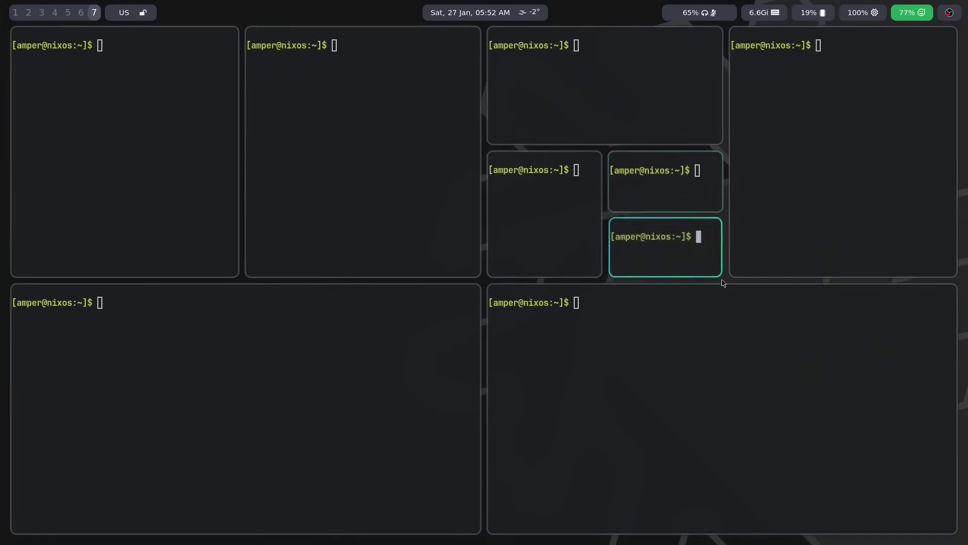
key("super+Return")
key("super+shift+q")
key("super+Return")
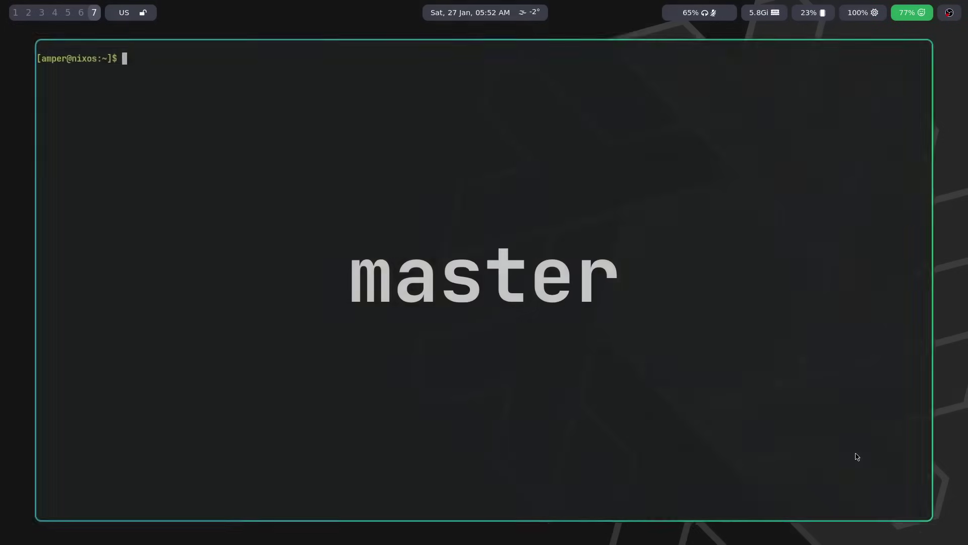
key("super+Return")
key("super+Return")
key("super+Return")
key("super+Return")
key("super+Return")
key("super+Return")
key("super+Return")
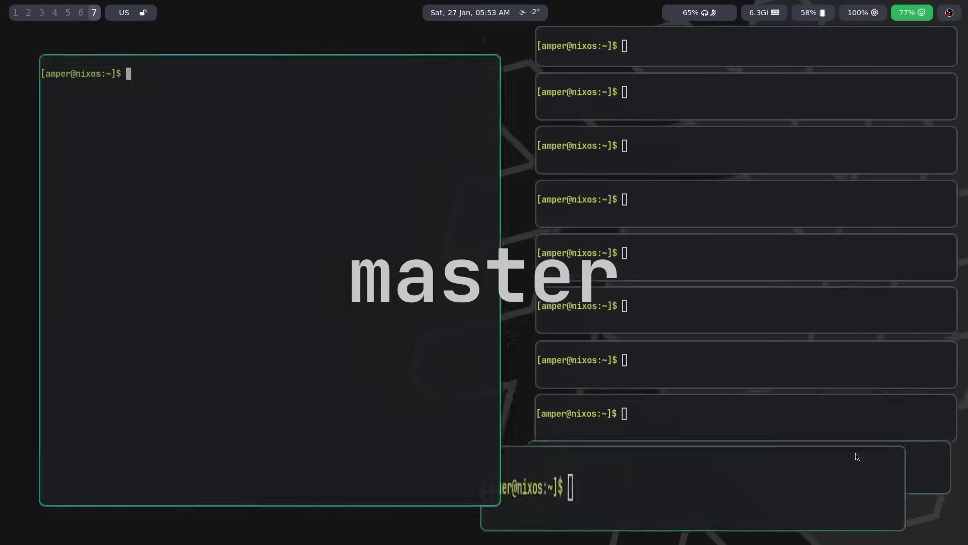
key("super+Return")
key("super+shift+q")
key("super+shift+q")
key("super+shift+q")
key("super+shift+q")
key("super+shift+q")
key("super+shift+q")
key("super+shift+q")
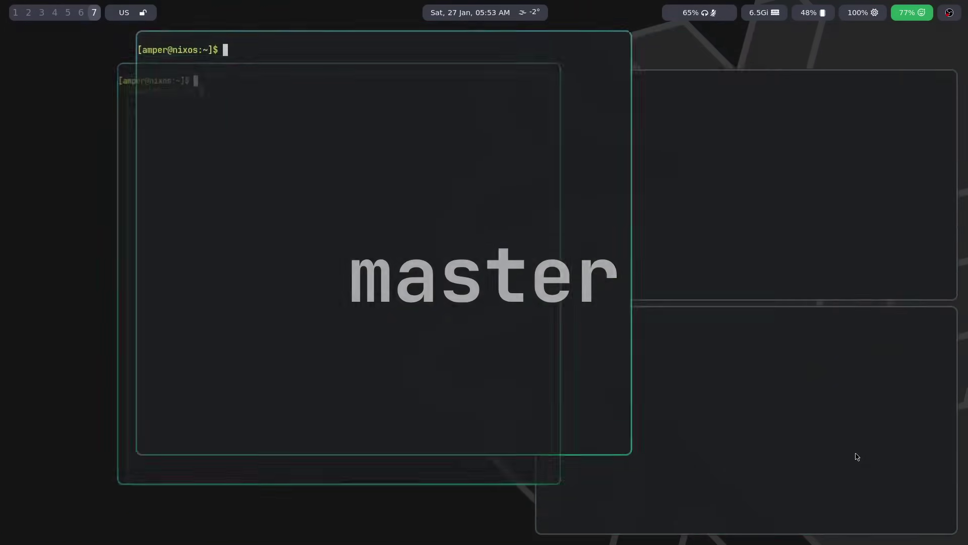
key("super+shift+q")
key("super+shift+q")
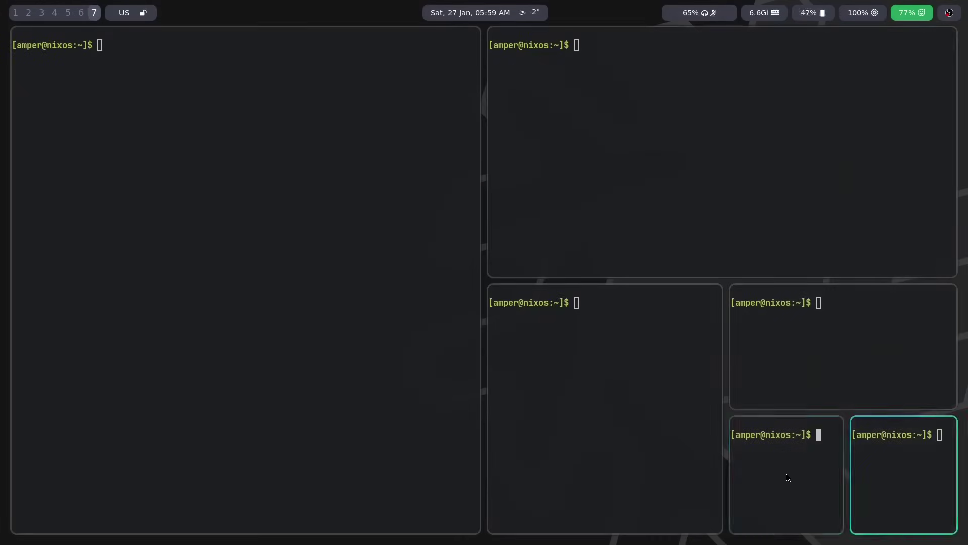
Move focus between the master and stack terminals with Super+arrow keys
key("super+Up")
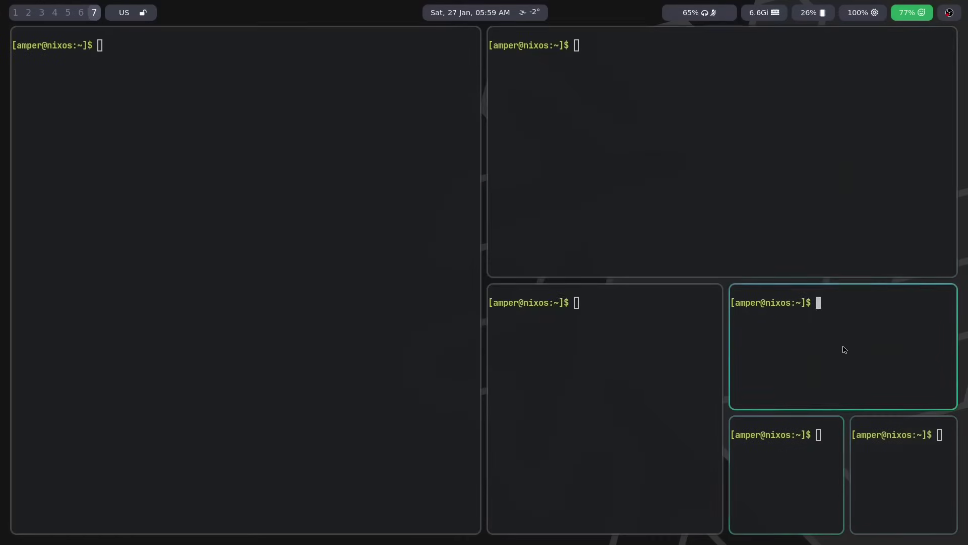
key("super+Up")
key("super+Down")
key("super+Down")
key("super+Right")
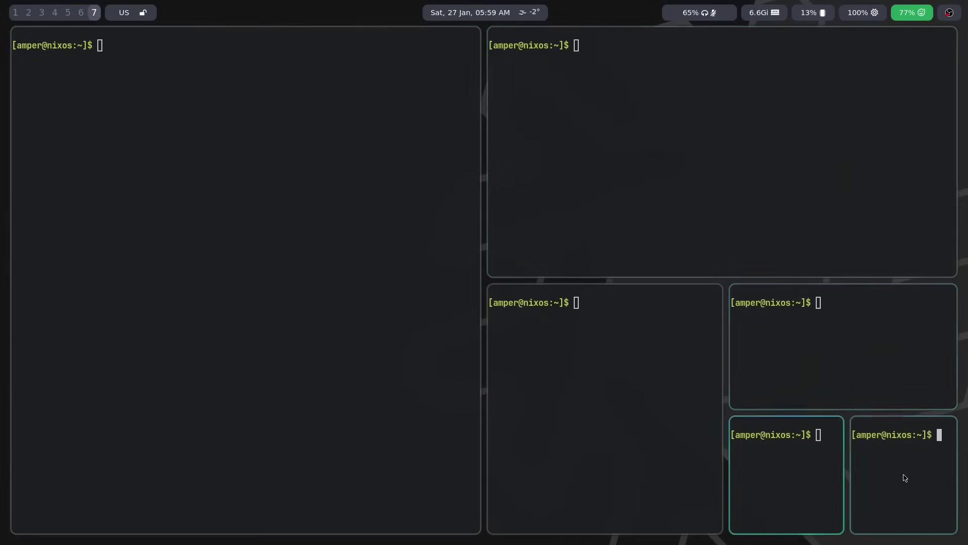
key("super+Left")
key("super+Right")
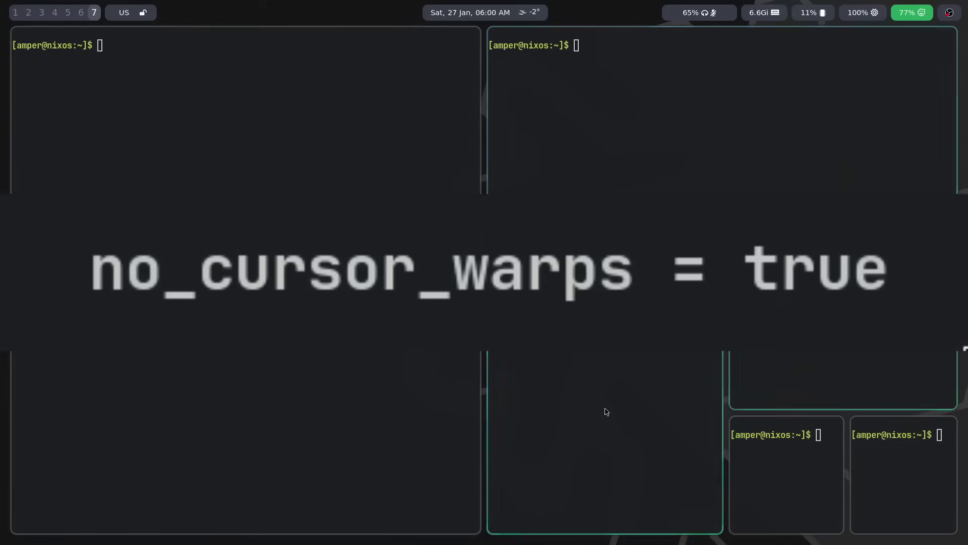
key("super+Up")
key("super+Left")
key("super+Right")
key("super+Right")
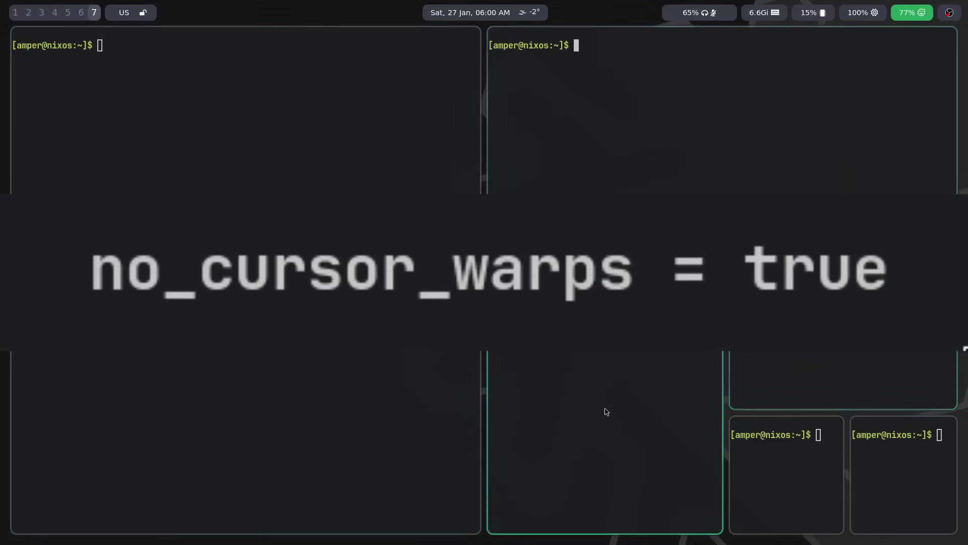
key("super+Down")
key("super+Left")
key("super+Right")
Play the cubic-bezier.com preview of the (.05,.9,.1,1.05) myBezier curve
key("super+Down")
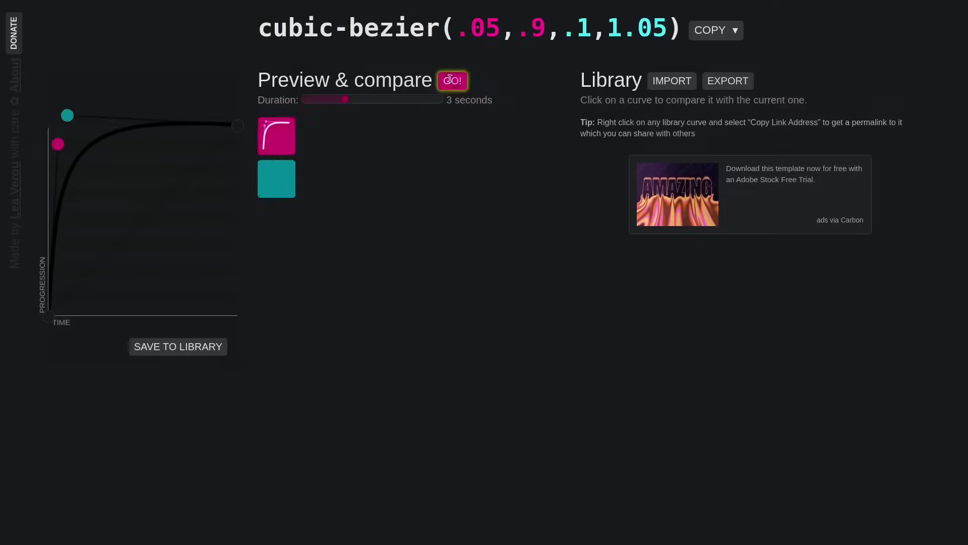
left_click(453, 82)
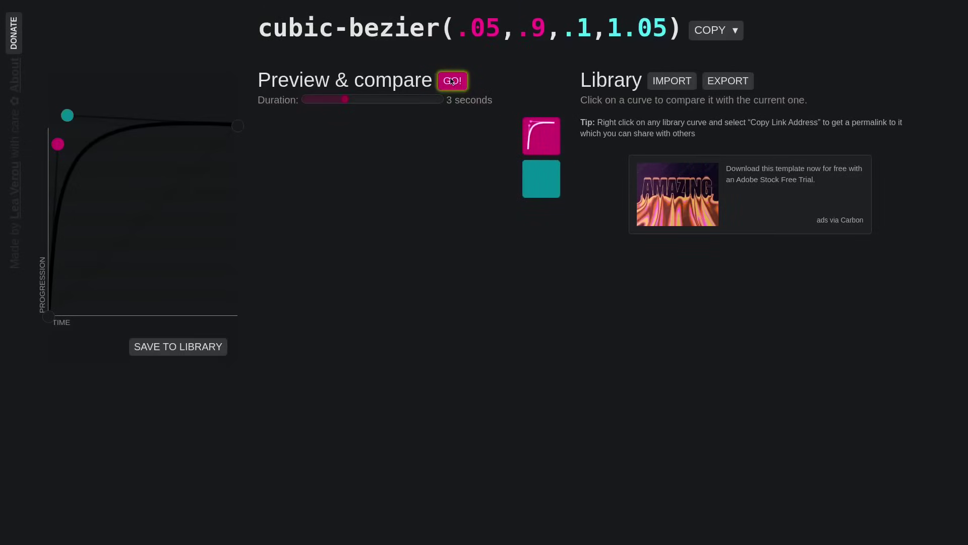
Drag both control points to make cubic-bezier(.75,.34,.29,.68) and preview its motion
left_click(453, 82)
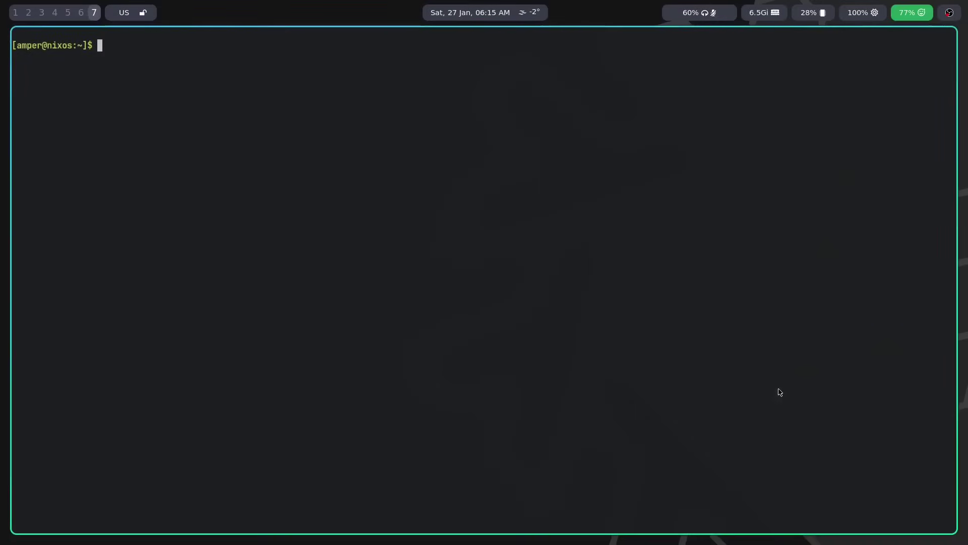
key("super+Return")
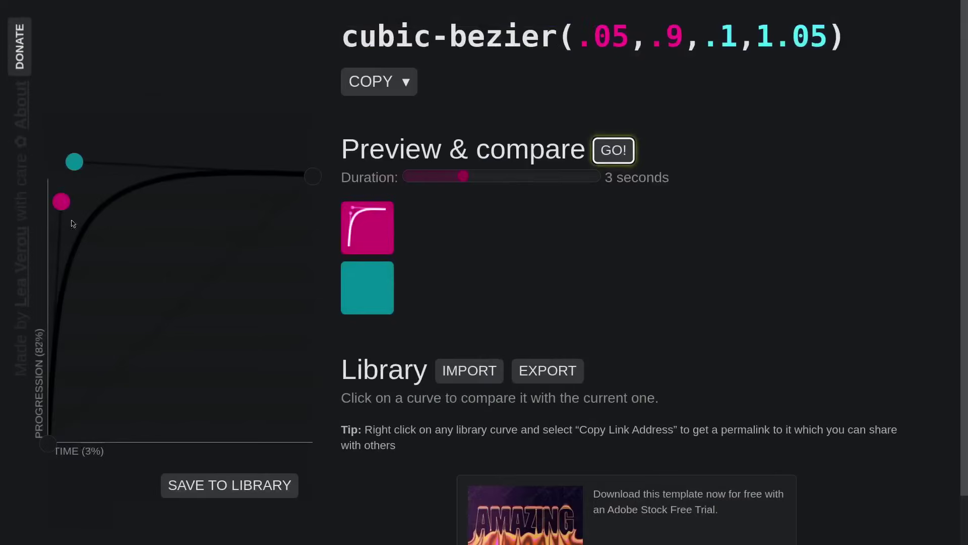
left_click_drag(60, 209, 245, 350)
left_click_drag(77, 174, 141, 264)
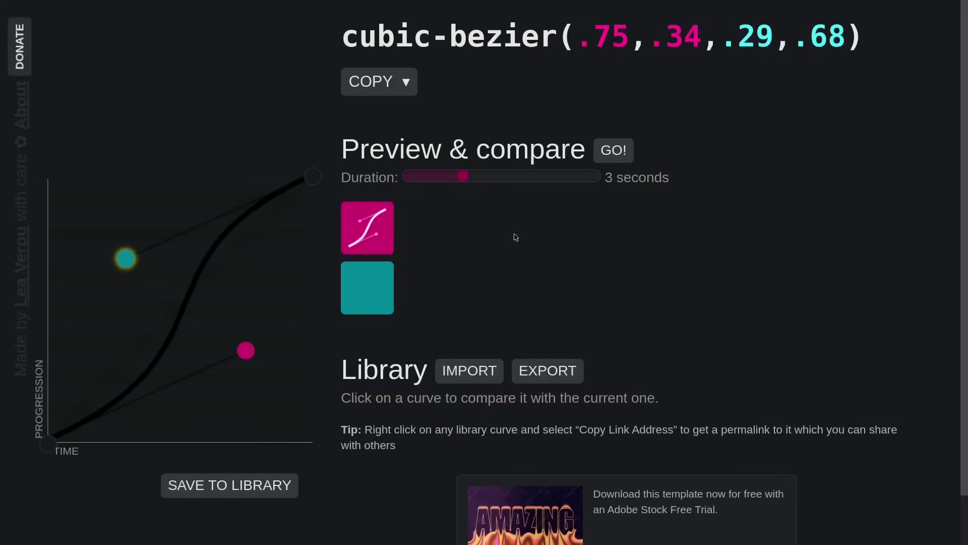
left_click(611, 150)
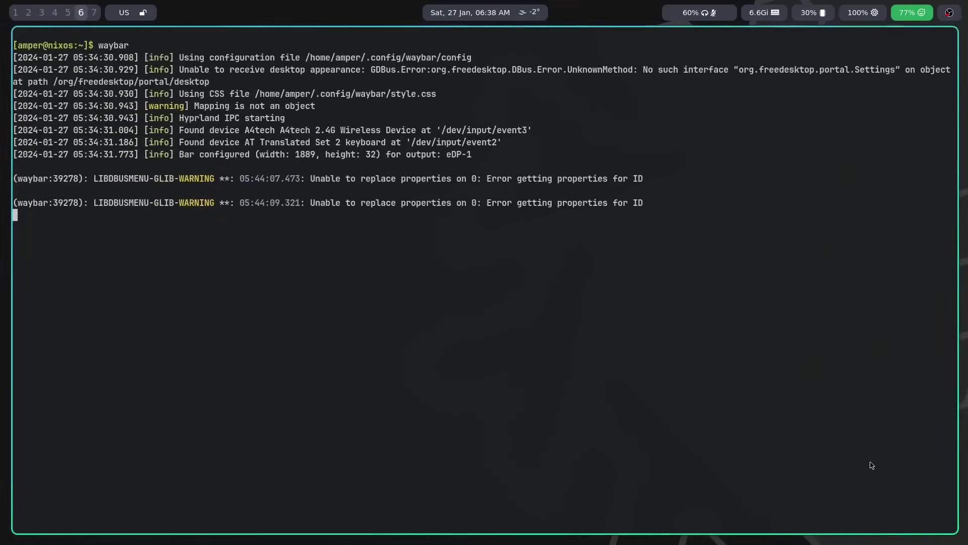
Bring the editor in beside the terminal running waybar
key("super+Left")
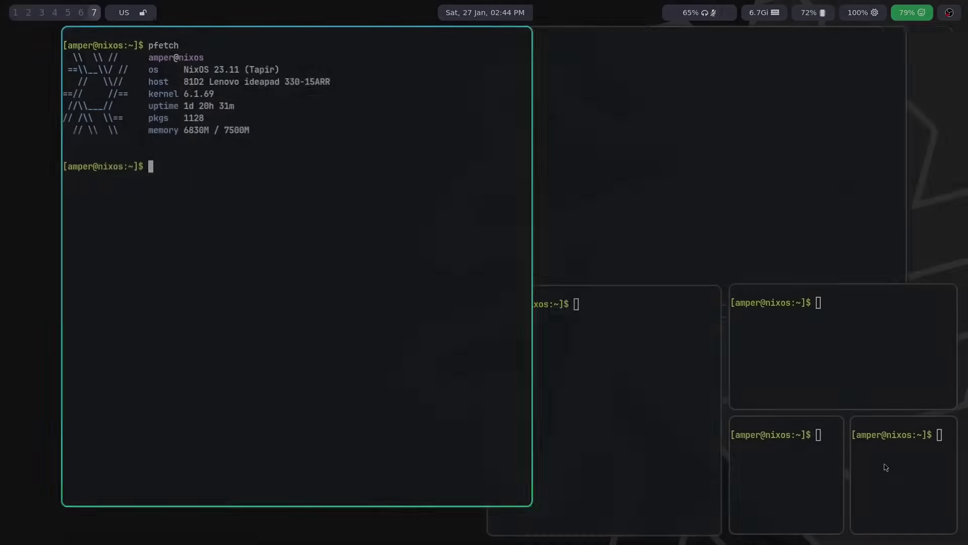
Swap the pfetch terminal through the tile slots with Super+Shift+arrows
key("super+shift+Right")
key("super+shift+Up")
key("super+shift+Down")
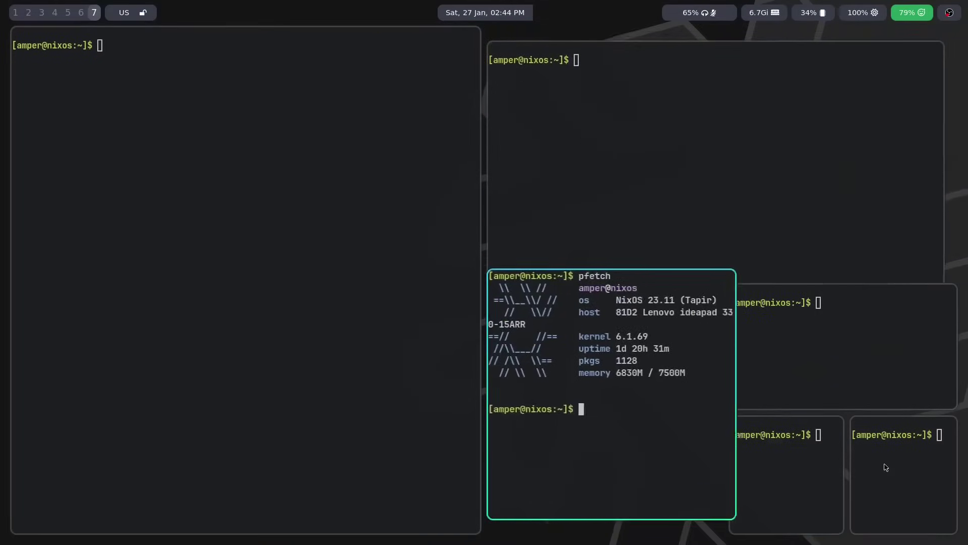
key("super+shift+Right")
key("super+shift+Down")
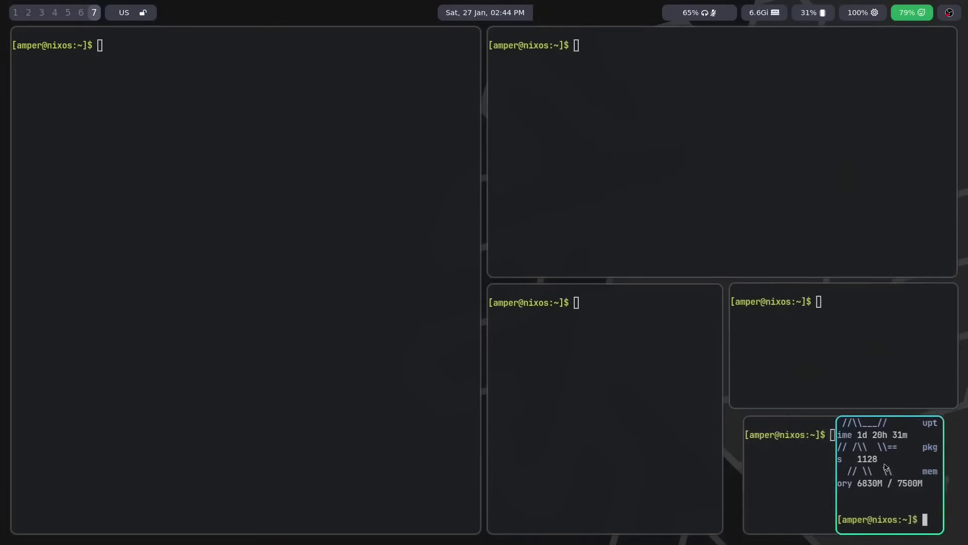
key("super+shift+Left")
Select the swapwindow binds under the Moving windows comment in hyprland.conf
left_click_drag(317, 269, 257, 272)
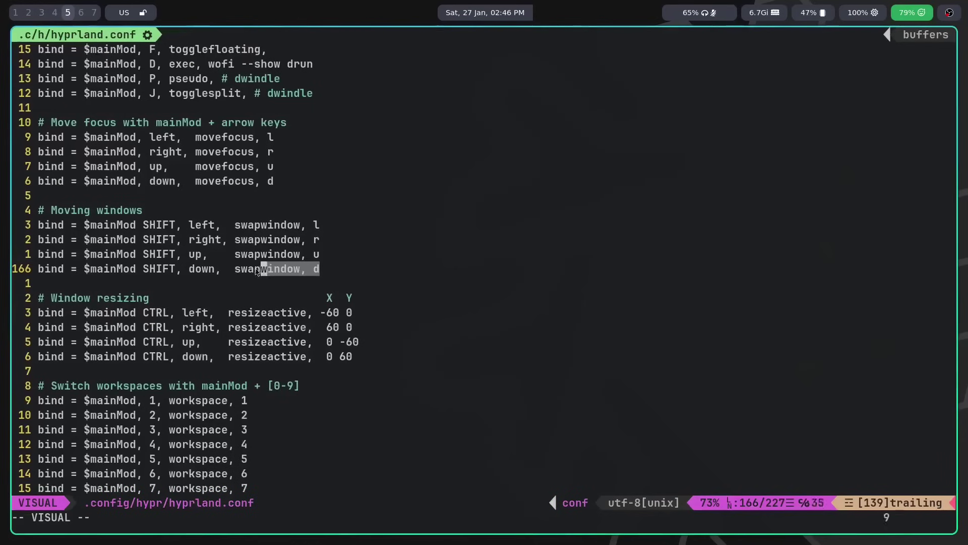
key("0")
key("k")
key("k")
key("k")
key("k")
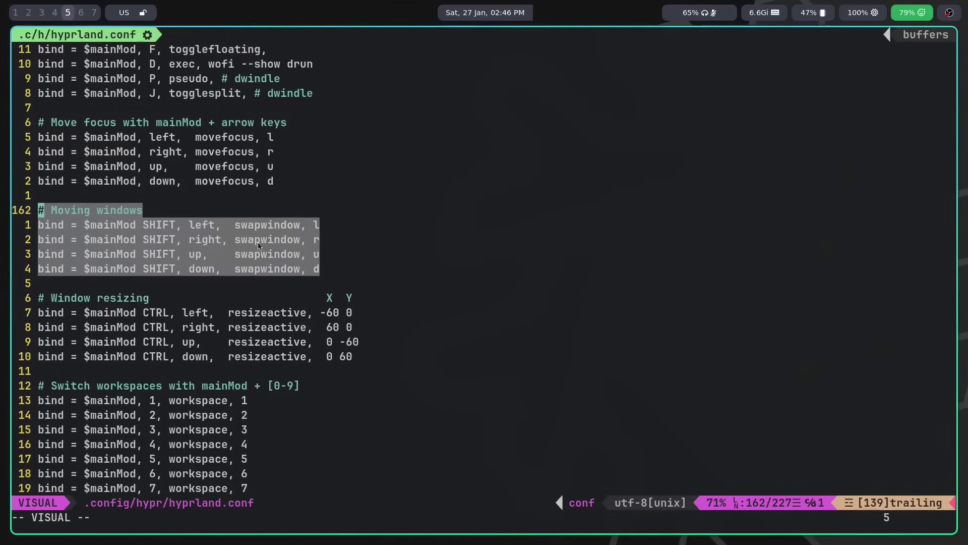
left_click(462, 259)
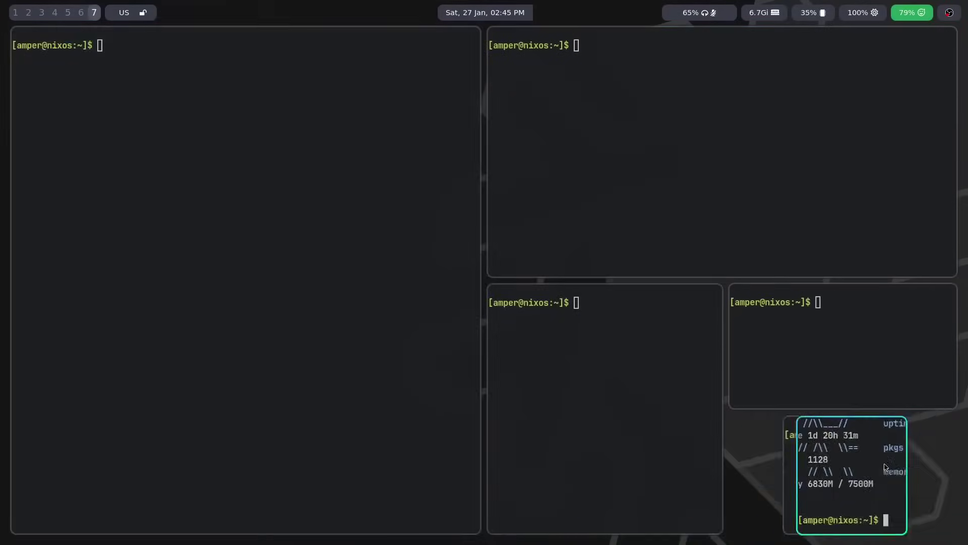
Toggle fullscreen on pfetch and neofetch, visit workspace 8, and start a movetoworkspacesilent substitution
key("super+f")
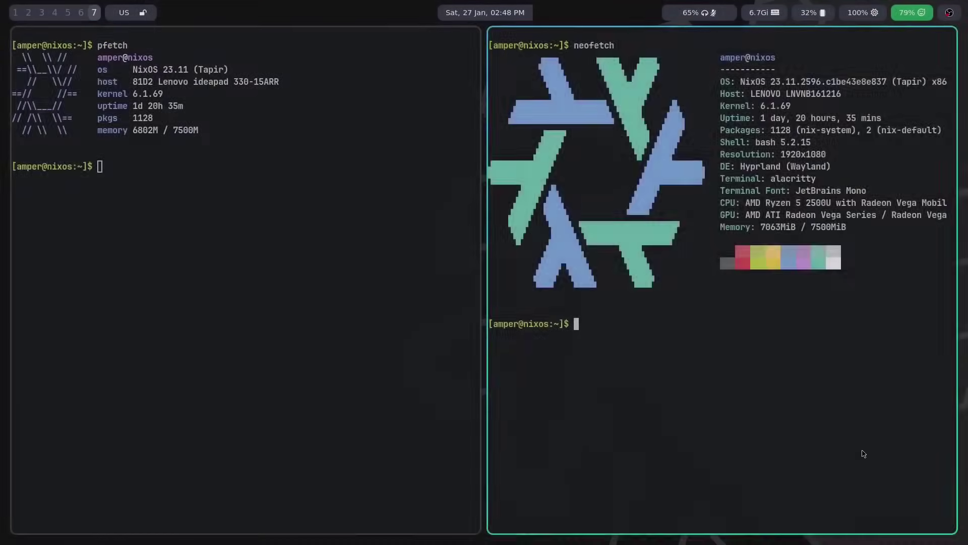
key("super+f")
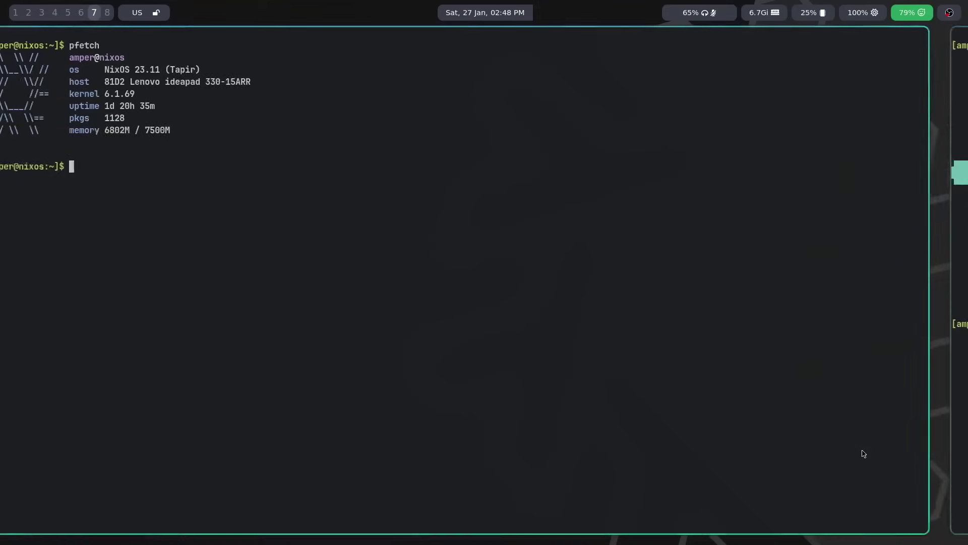
key("super+f")
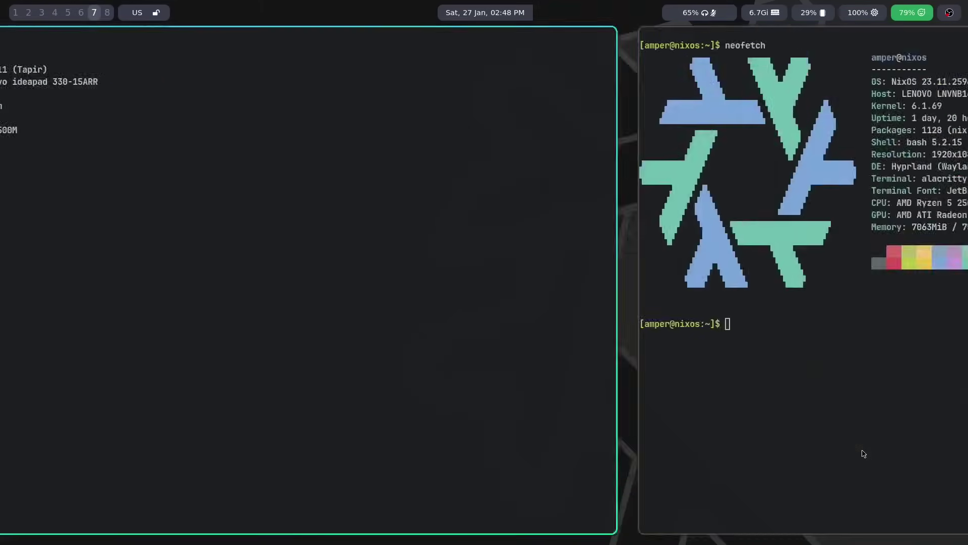
key("super+8")
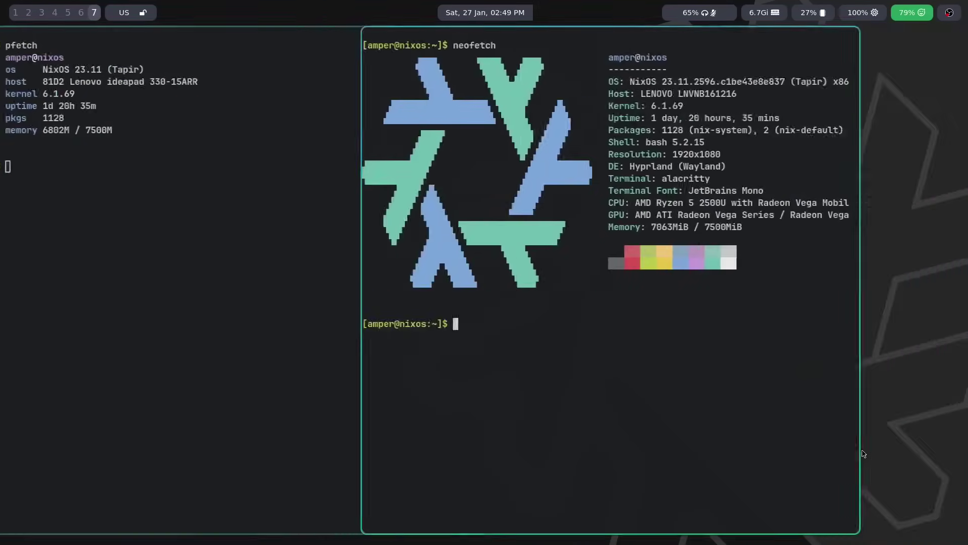
key("super+f")
key("super+f")
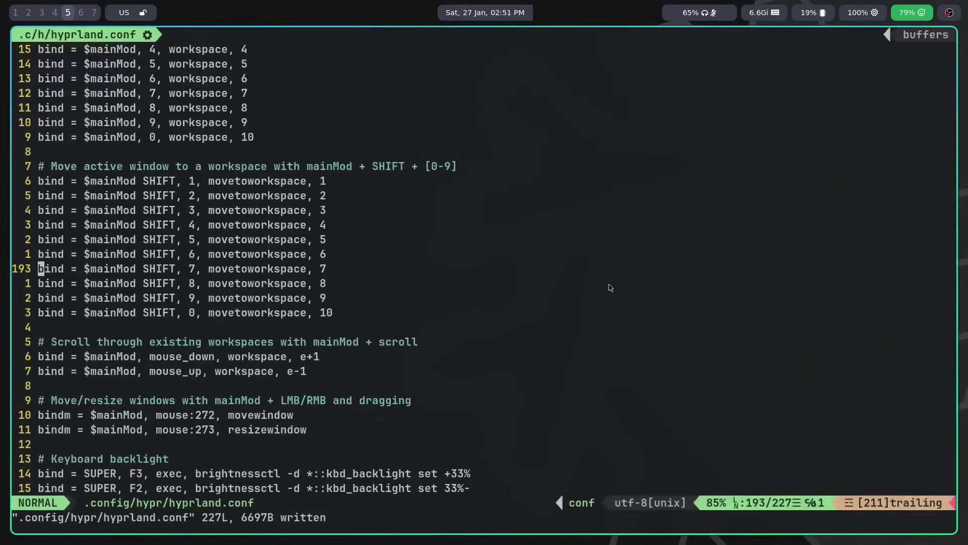
type(":%s/movetoworkspace/movetow")
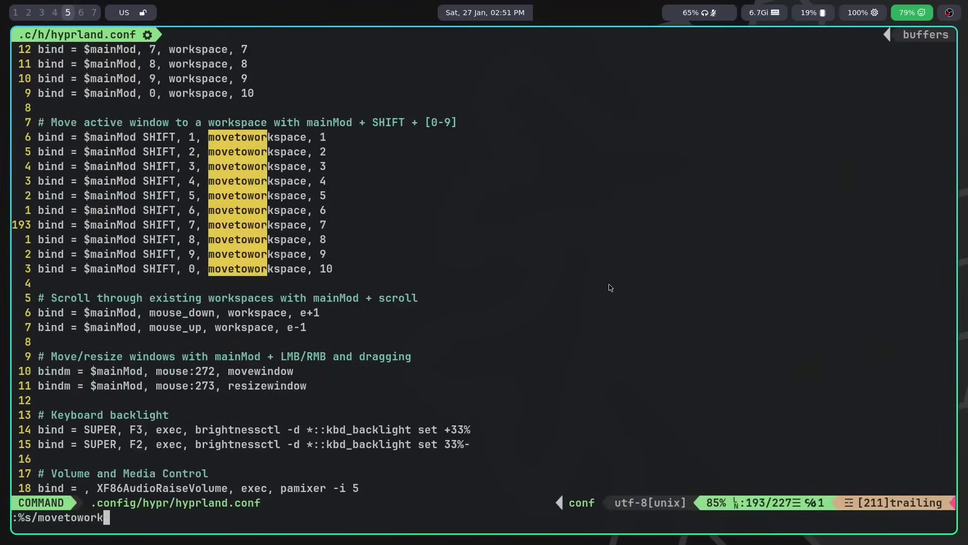
type("orkspacesilent")
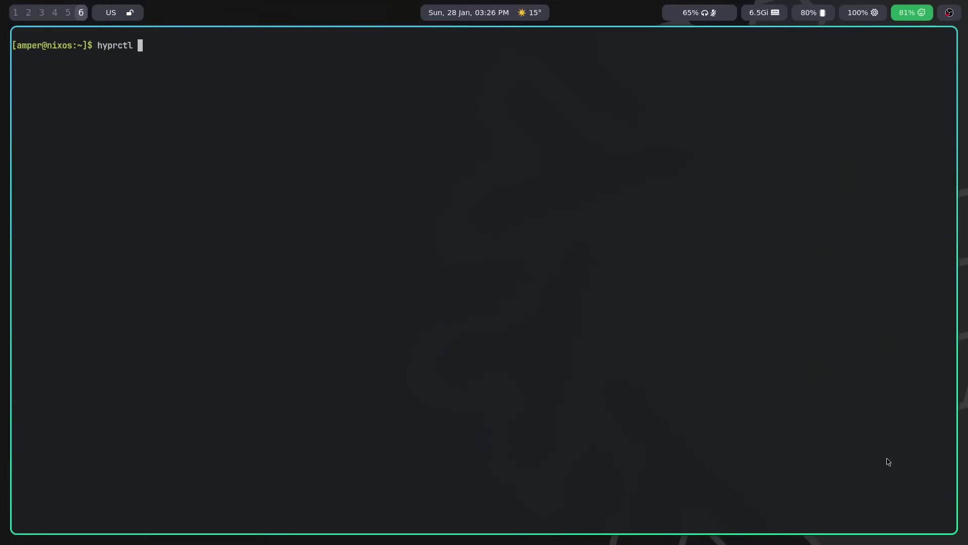
Run hyprctl clients and select the terminal window's title in the listing
type("clients")
key("Return")
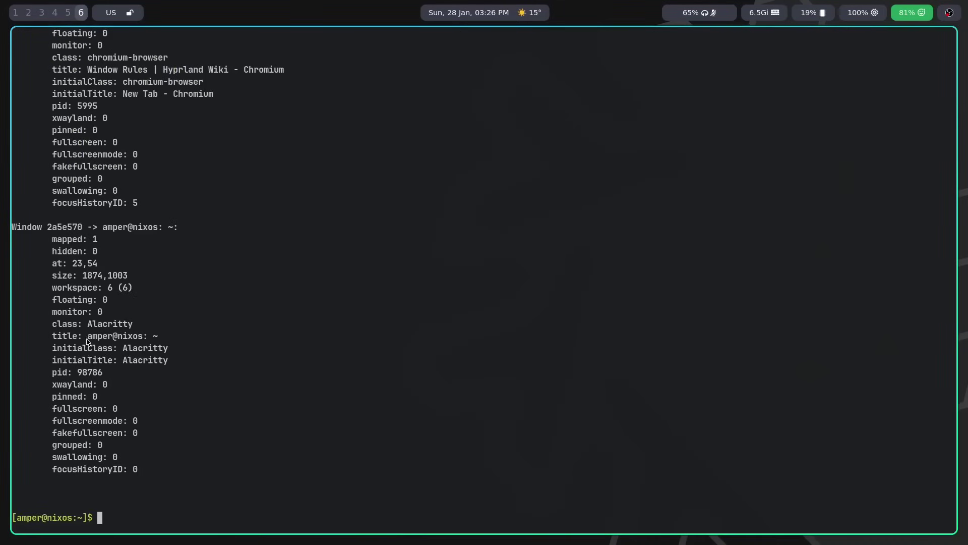
left_click_drag(87, 337, 175, 344)
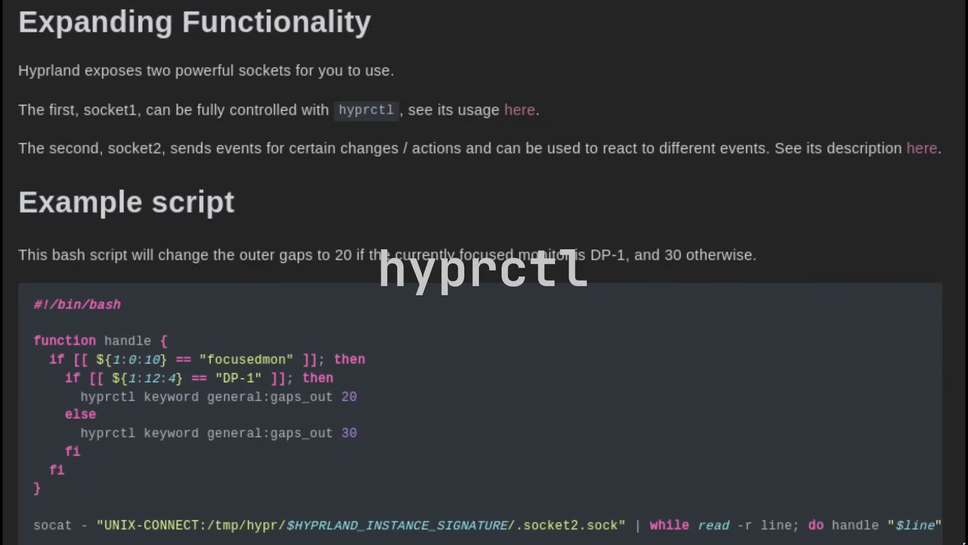
Launch four Alacritty windows by rerunning 'hyprctl dispatch exec alacritty' from history
type("hyprctl di")
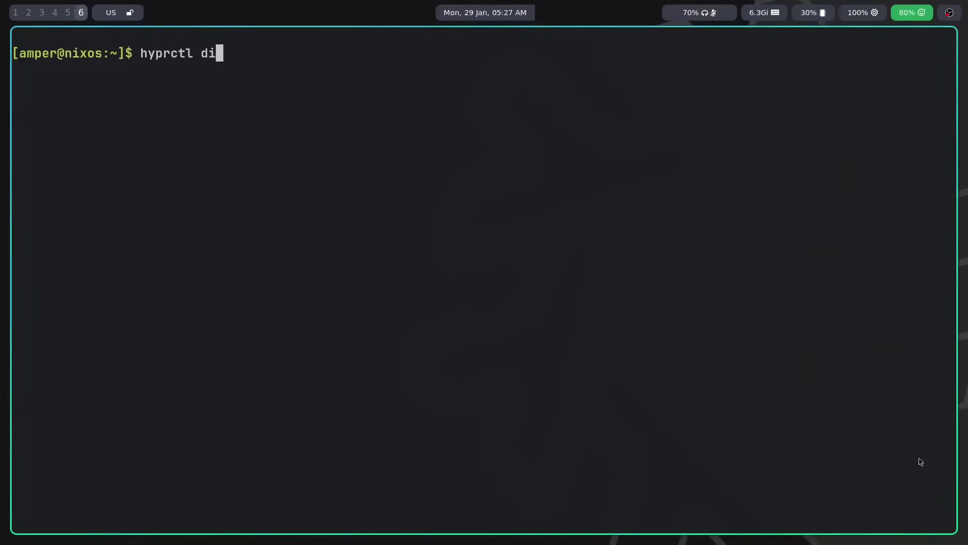
type("spatch exec alac")
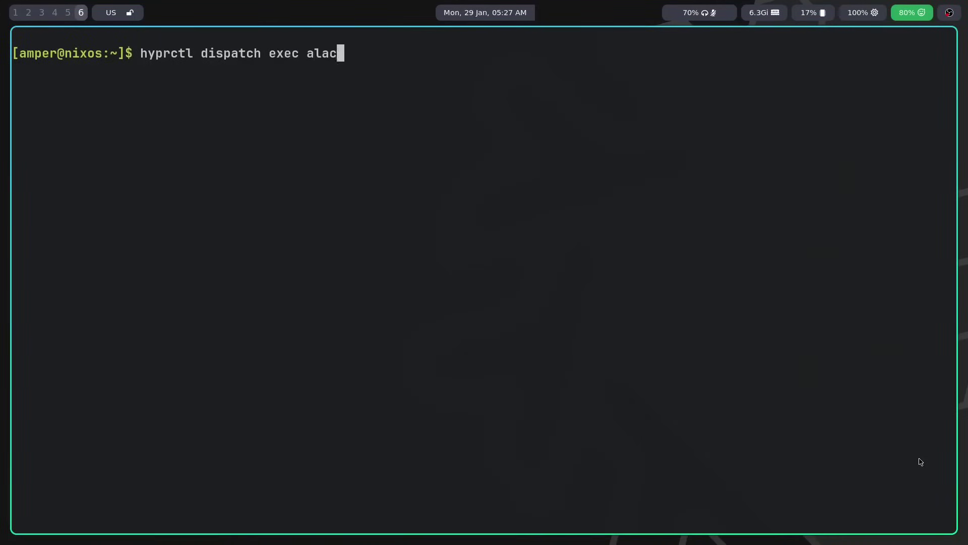
type("ritty")
key("Return")
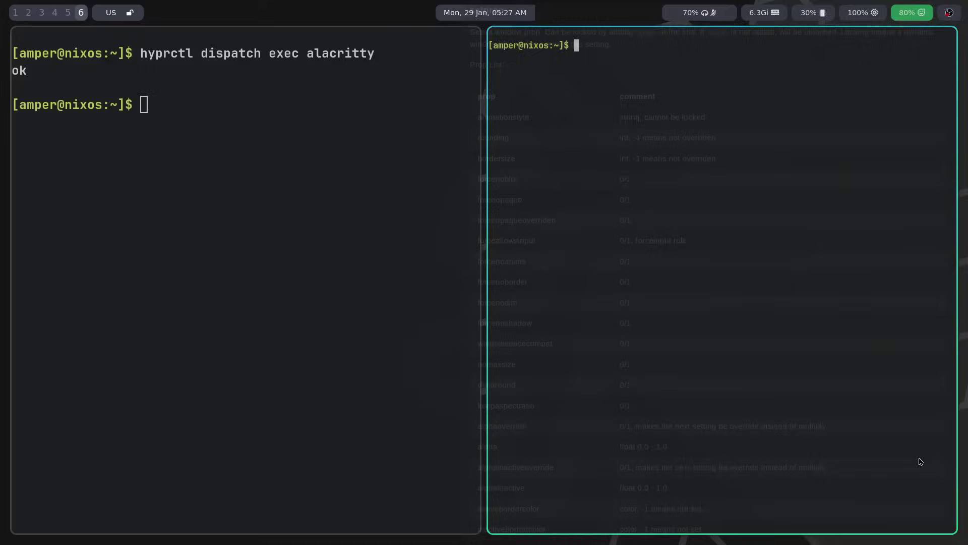
key("Up")
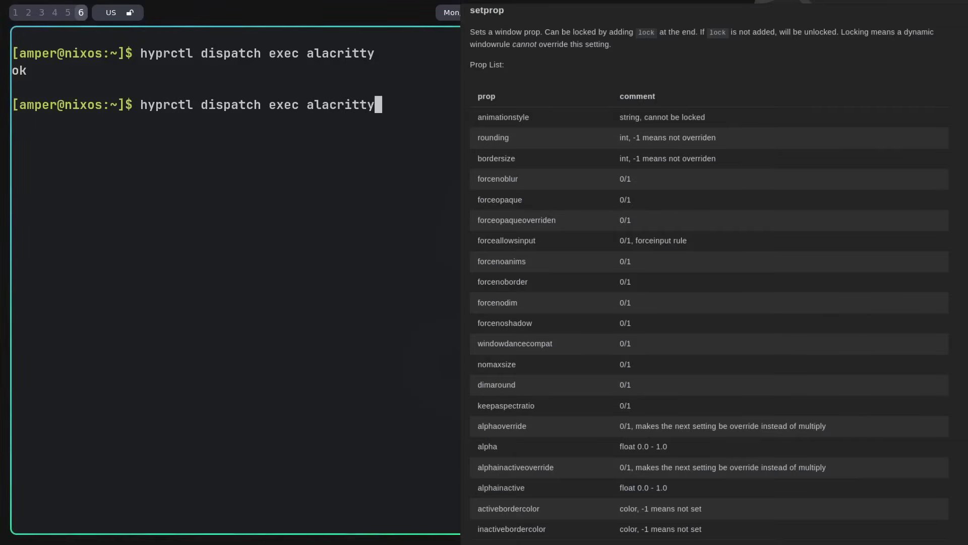
key("Return")
key("super+Up")
key("Up")
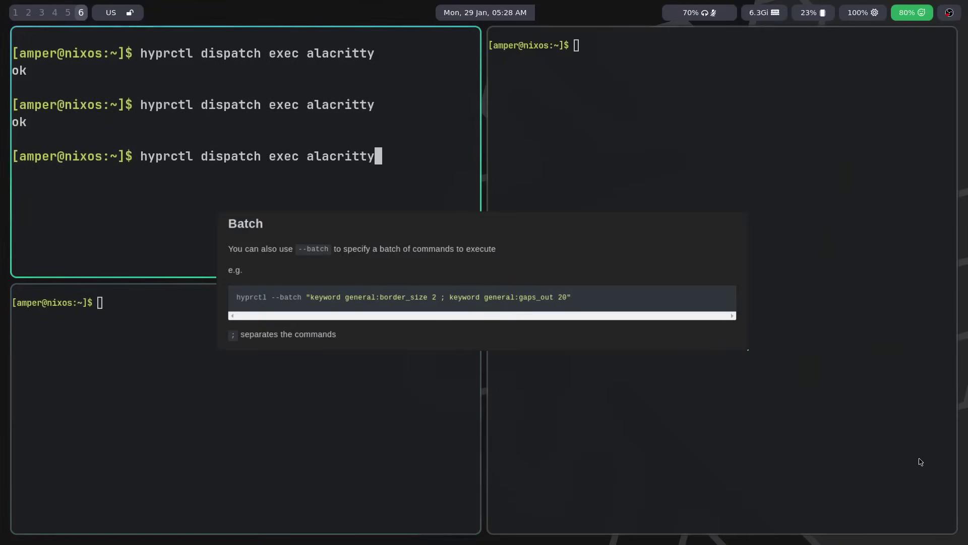
key("Return")
key("super+Left")
key("Up")
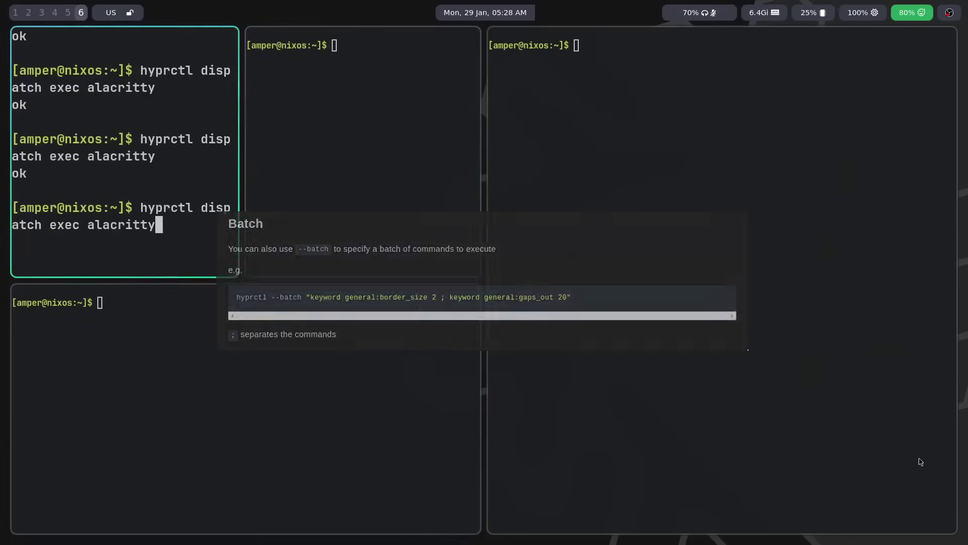
key("Return")
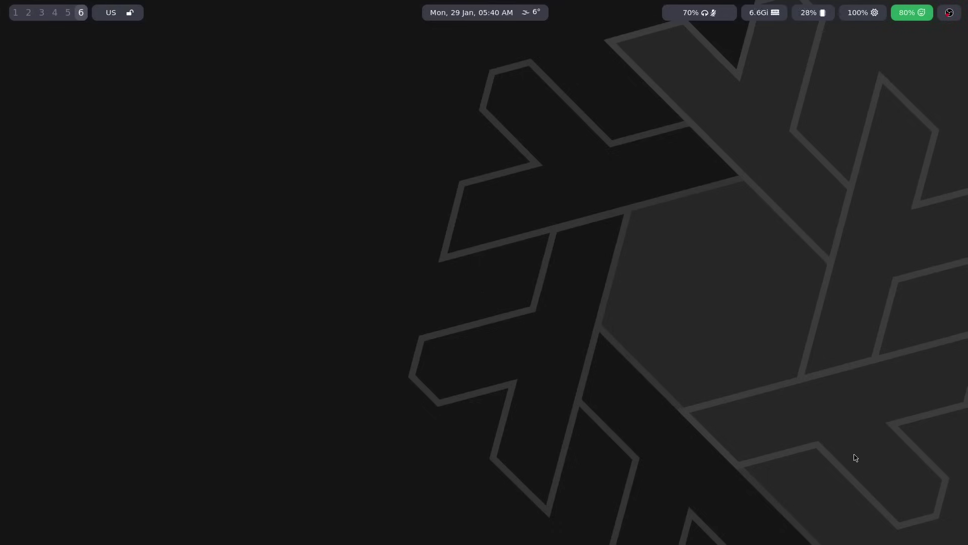
Open a terminal in .config/waybar and load the Waybar config in Neovim
key("super+Return")
type("cd .config/waybar")
key("Return")
type("nvim config")
key("Return")
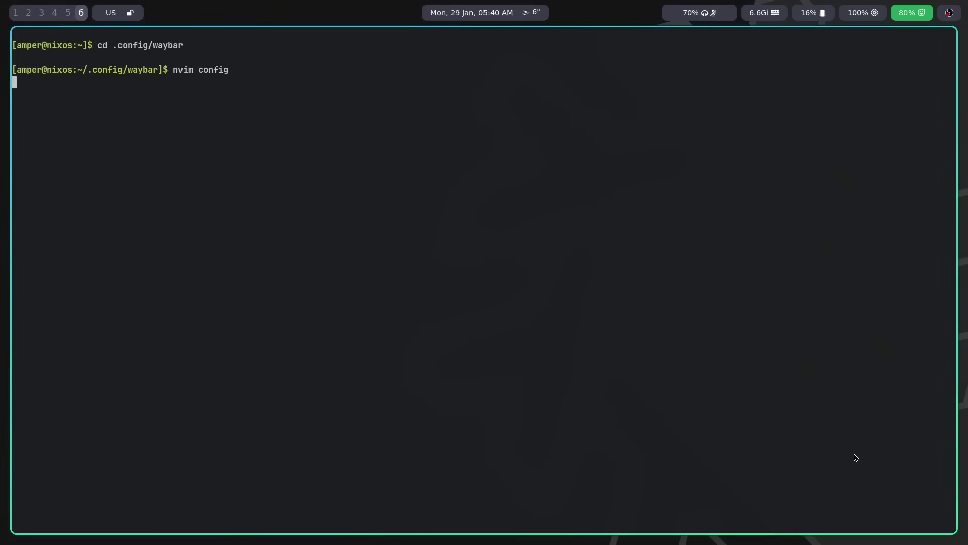
Open style.css in a new tab and skim its workspace, pulseaudio and tray styles
key("ctrl+w")
key("h")
key("j")
key("j")
key("j")
key("t")
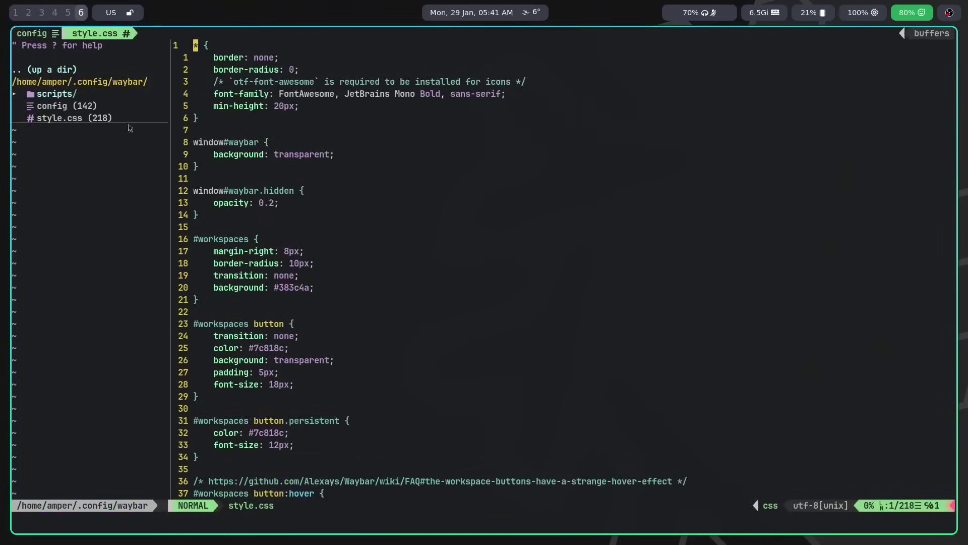
key("ctrl+d")
key("ctrl+d")
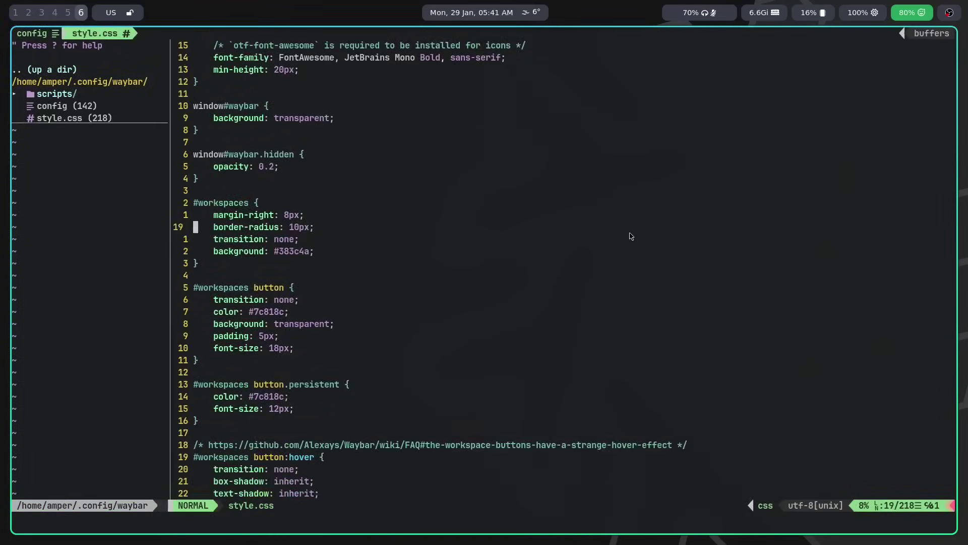
key("ctrl+d")
key("ctrl+d")
key("ctrl+d")
key("ctrl+d")
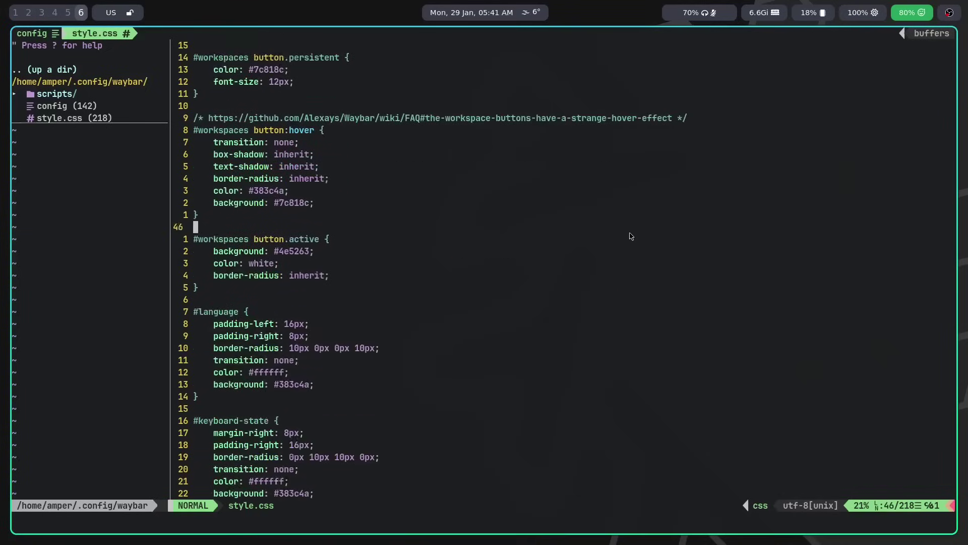
key("ctrl+d")
key("ctrl+d")
key("ctrl+d")
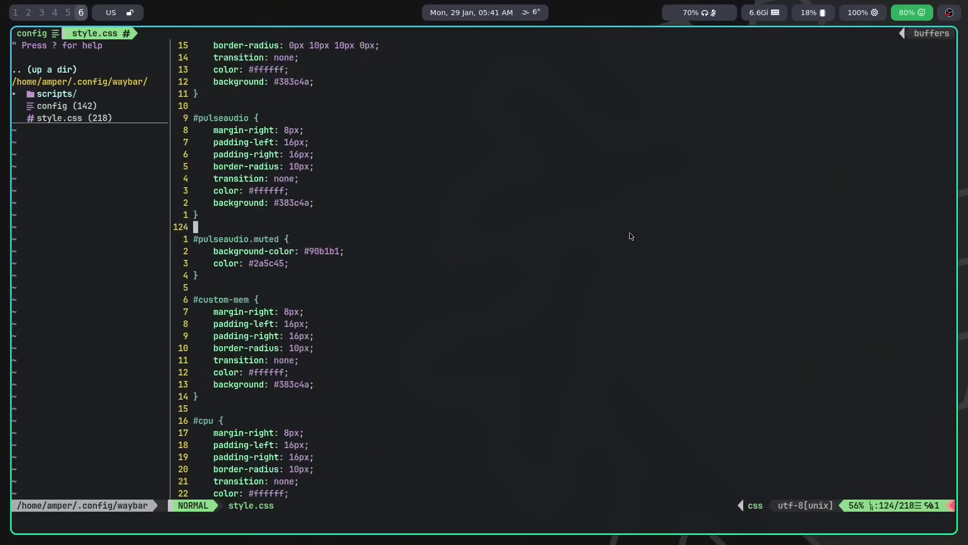
key("ctrl+d")
key("ctrl+d")
key("ctrl+d")
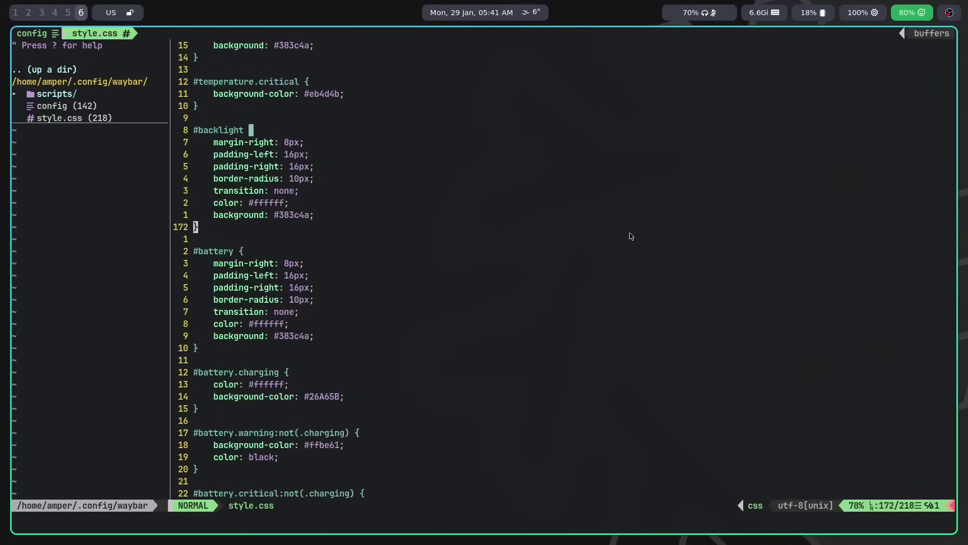
key("ctrl+u")
key("ctrl+u")
key("ctrl+u")
key("ctrl+u")
key("ctrl+u")
key("ctrl+u")
key("ctrl+u")
key("ctrl+u")
key("ctrl+u")
key("ctrl+u")
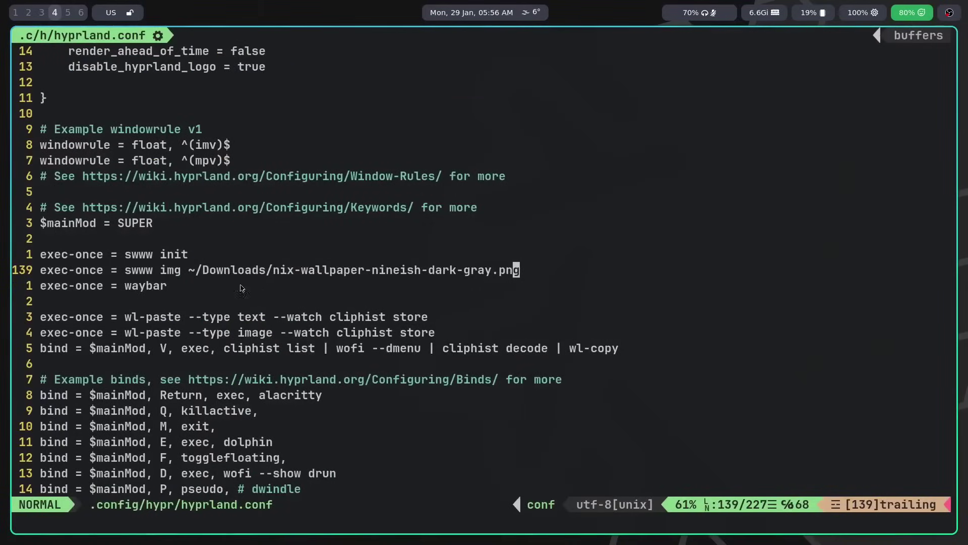
Highlight the exec-once = waybar autostart line and the two SIGUSR toggle bind lines
left_click_drag(183, 285, 42, 274)
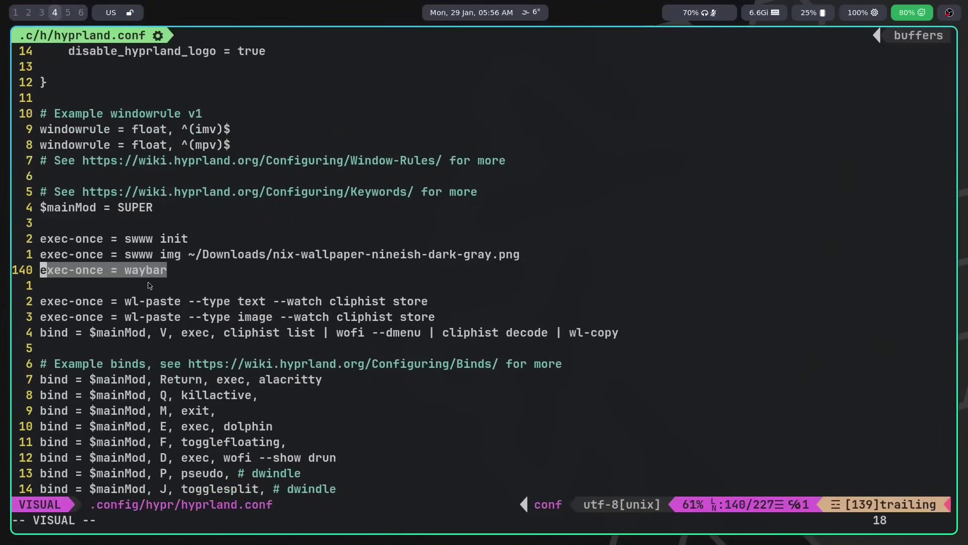
left_click(260, 270)
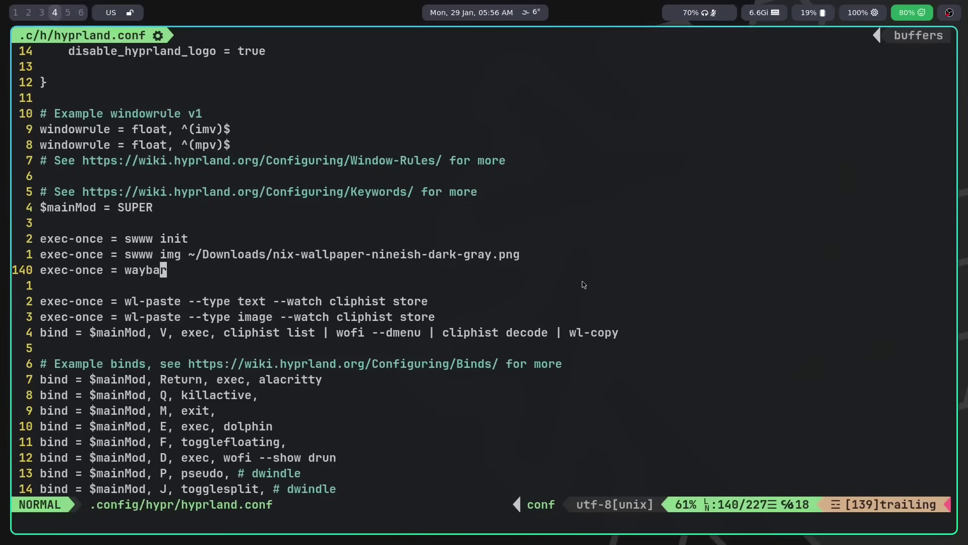
left_click_drag(583, 271, 41, 255)
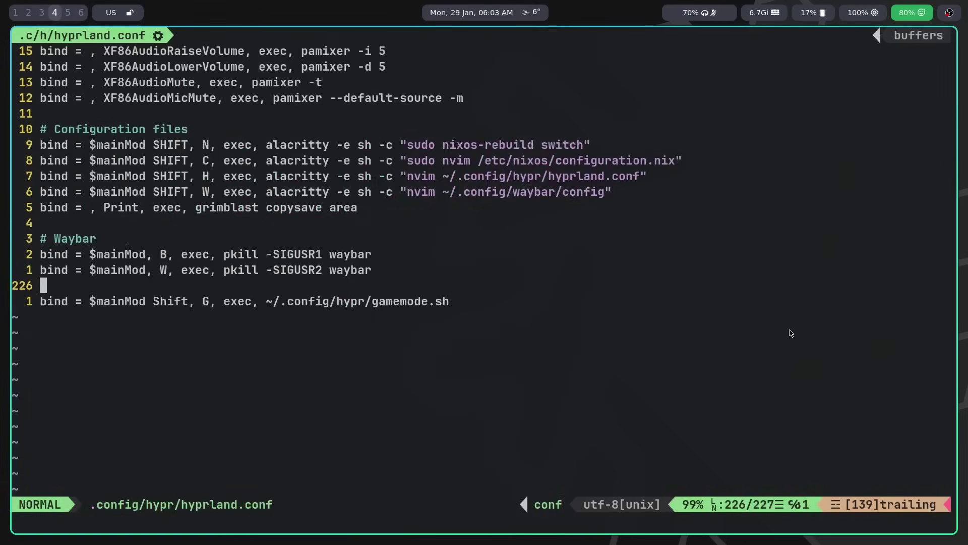
key("k")
key("v")
key("k")
key("0")
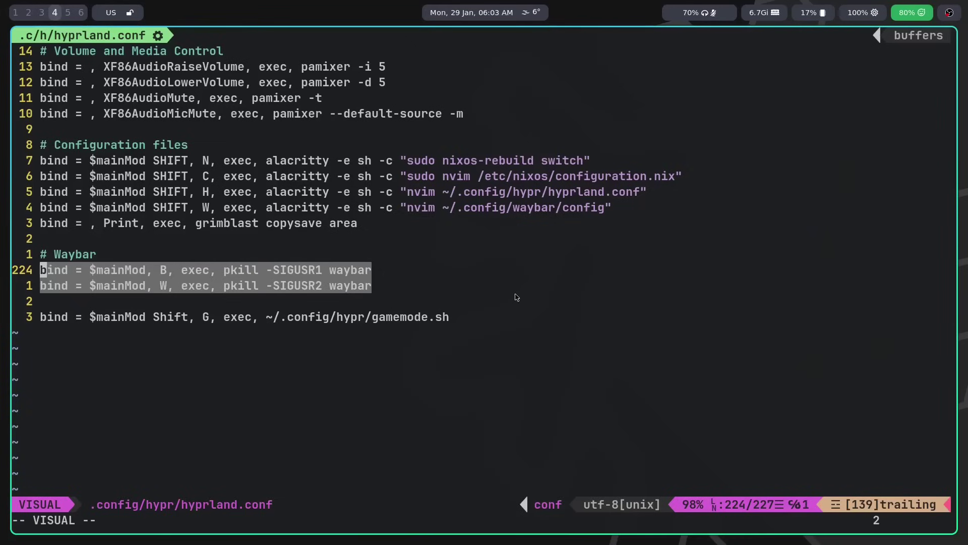
Hide Waybar with SUPER+B, then bring it back into view
key("y")
key("j")
key("j")
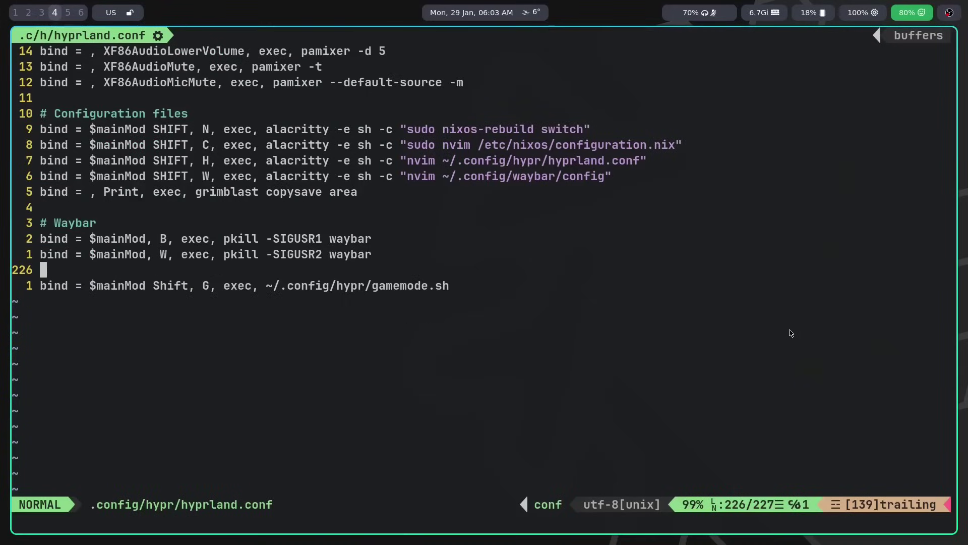
key("super+b")
key("super+b")
key("super+b")
key("super+b")
key("super+b")
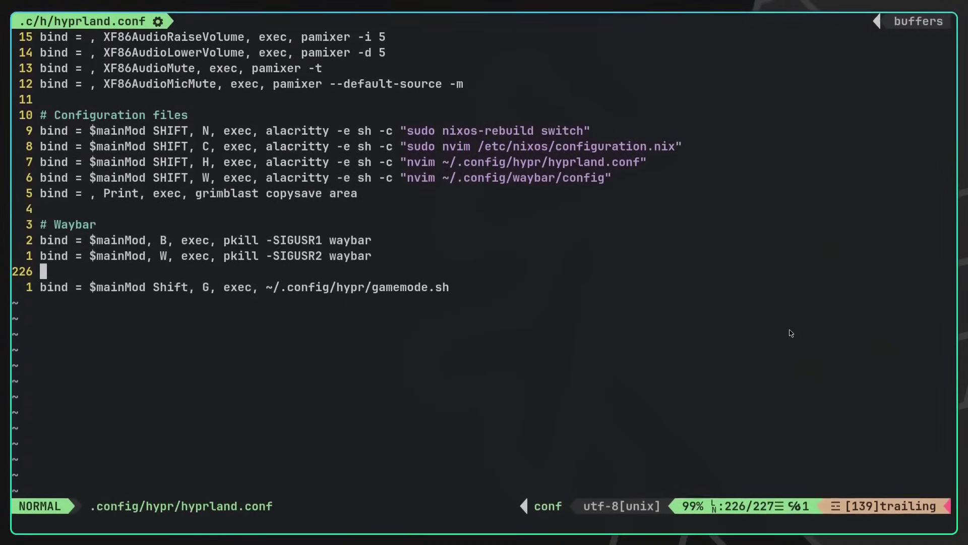
key("super+b")
key("super+b")
key("super+b")
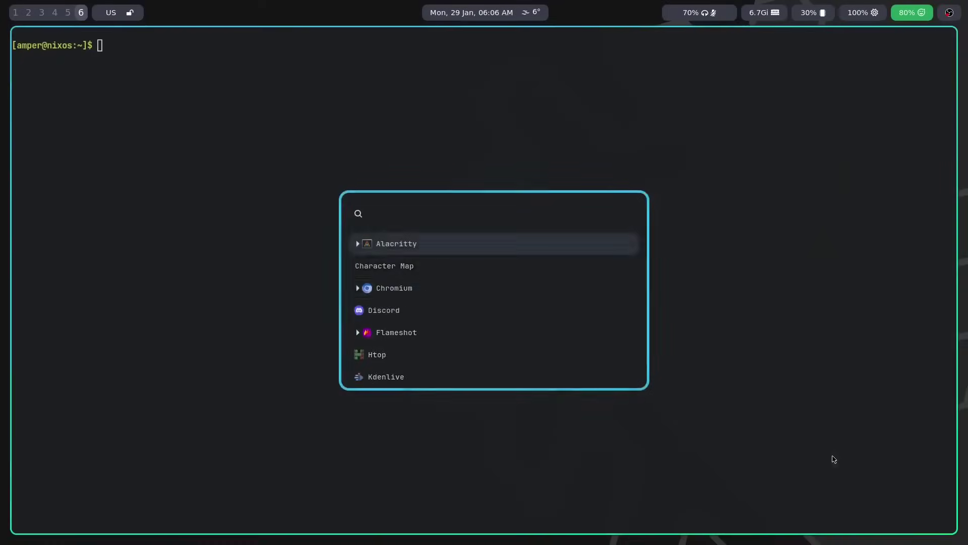
Paste 'windowrulev2 = float,class:^()$,title:^(swww)$' from the cliphist Wofi menu into the workspace 6 terminal
key("Escape")
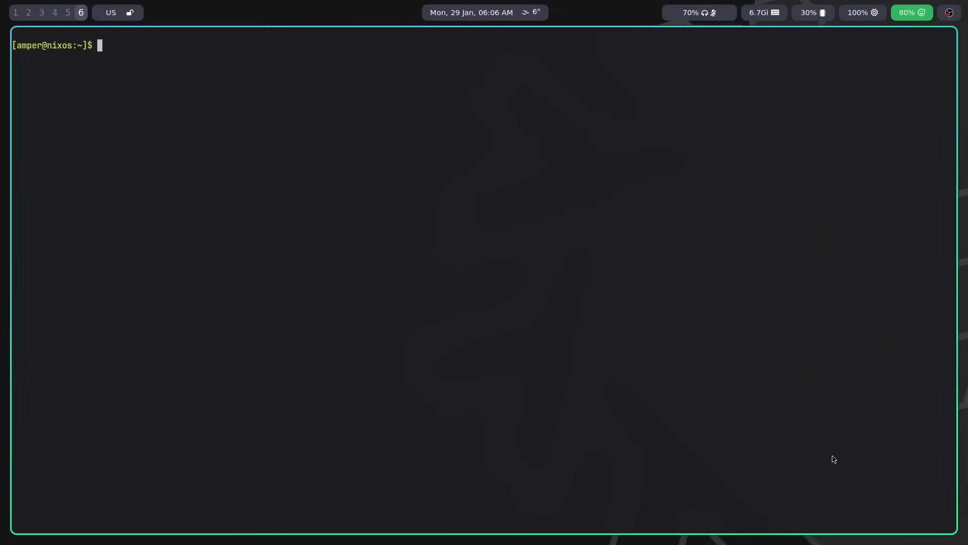
key("super+v")
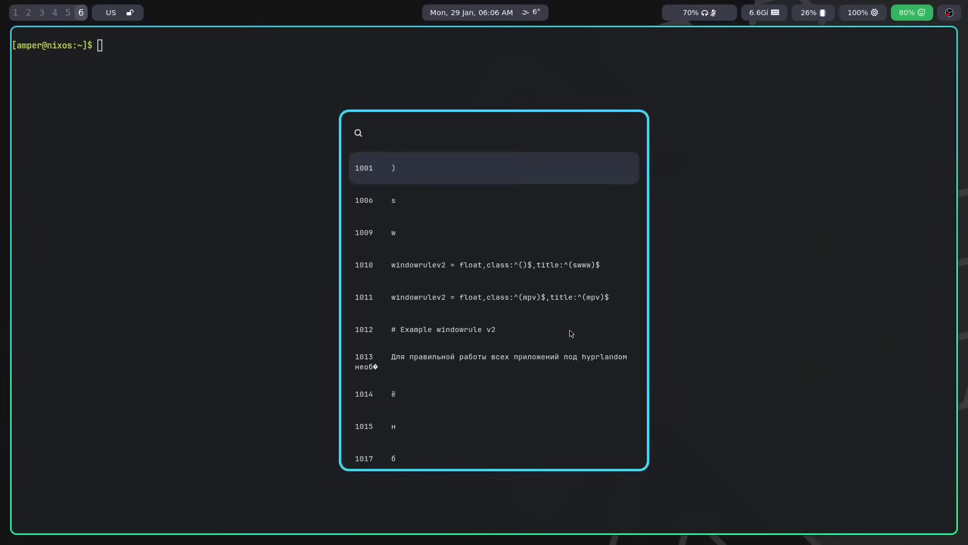
left_click(571, 331)
type("windowrulev2 = float,class:^()$,title:^(swww)$")
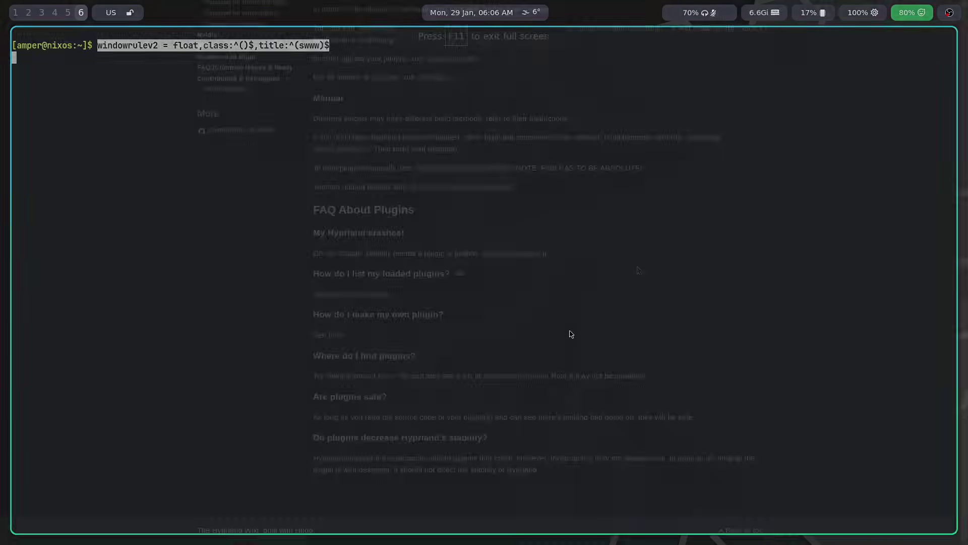
Highlight the warnings that plugins are written in C++ and built as .so files
scroll(661, 264, "up", 10)
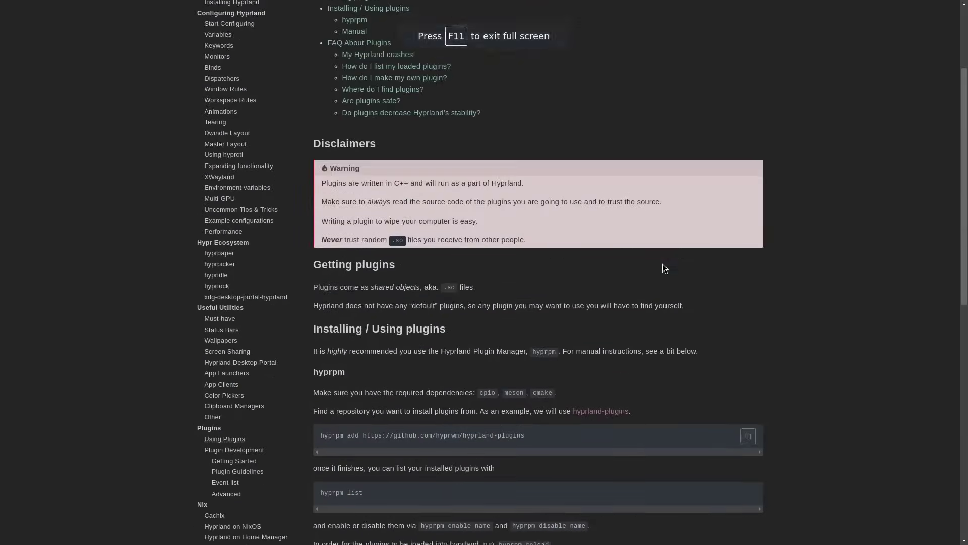
scroll(746, 284, "up", 3)
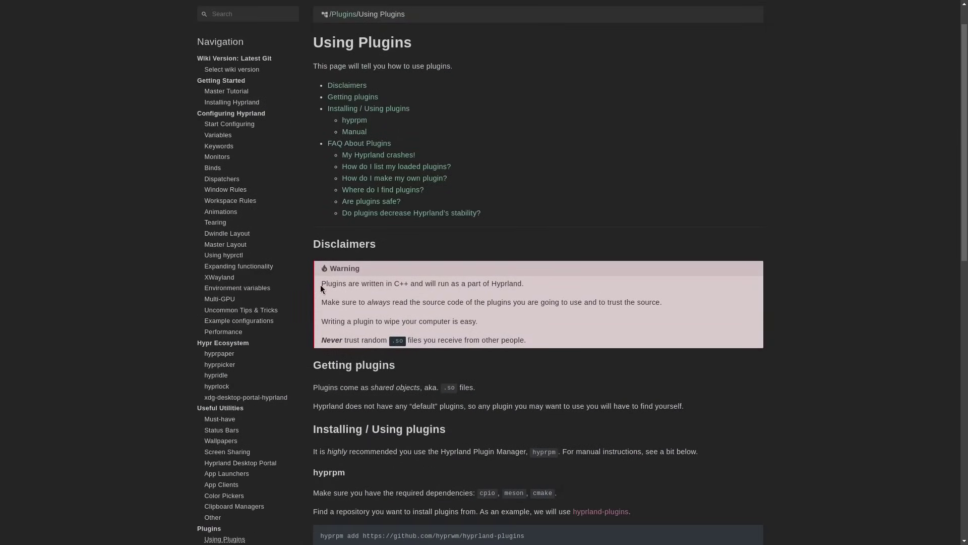
left_click_drag(321, 286, 408, 284)
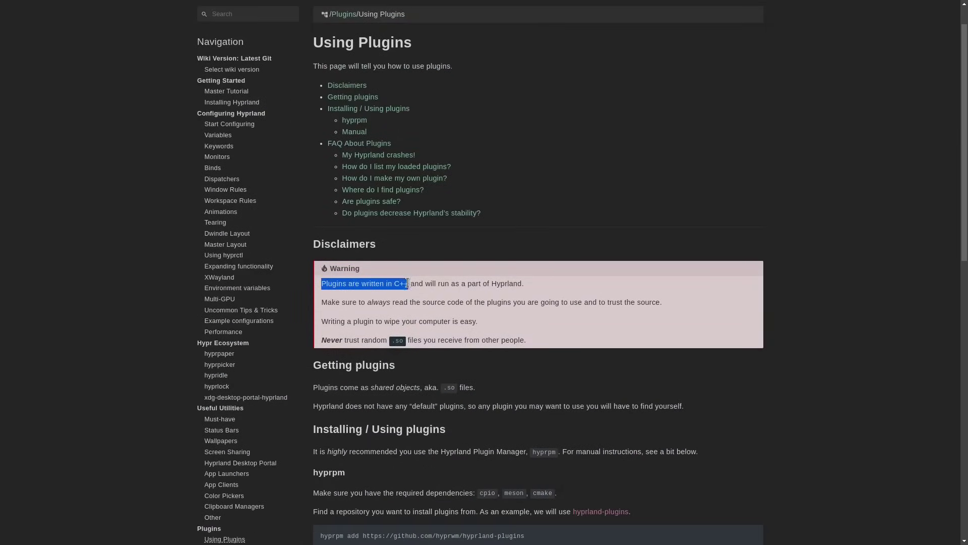
left_click(497, 300)
scroll(465, 324, "down", 3)
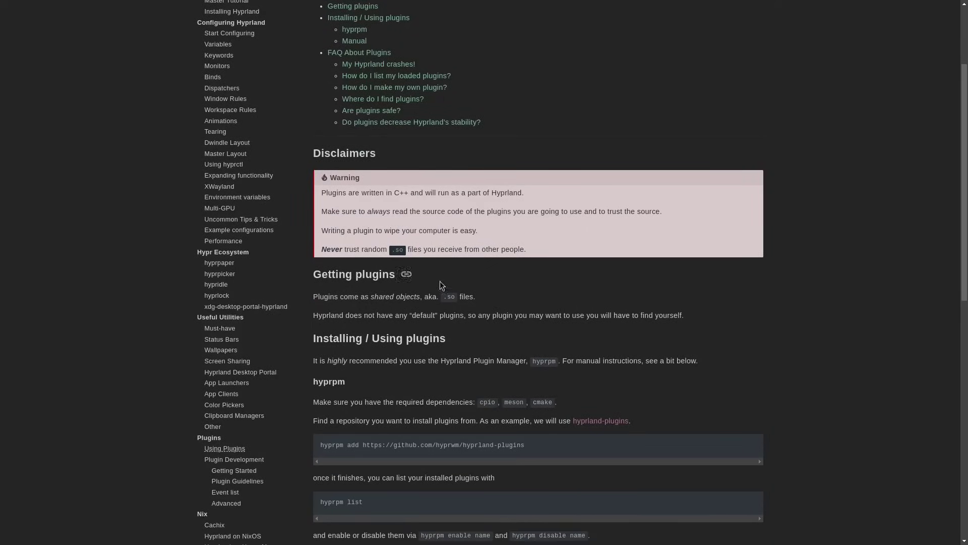
left_click_drag(390, 250, 405, 250)
Highlight the hyprctl plugin load command and the note that its path must be absolute
scroll(454, 304, "down", 10)
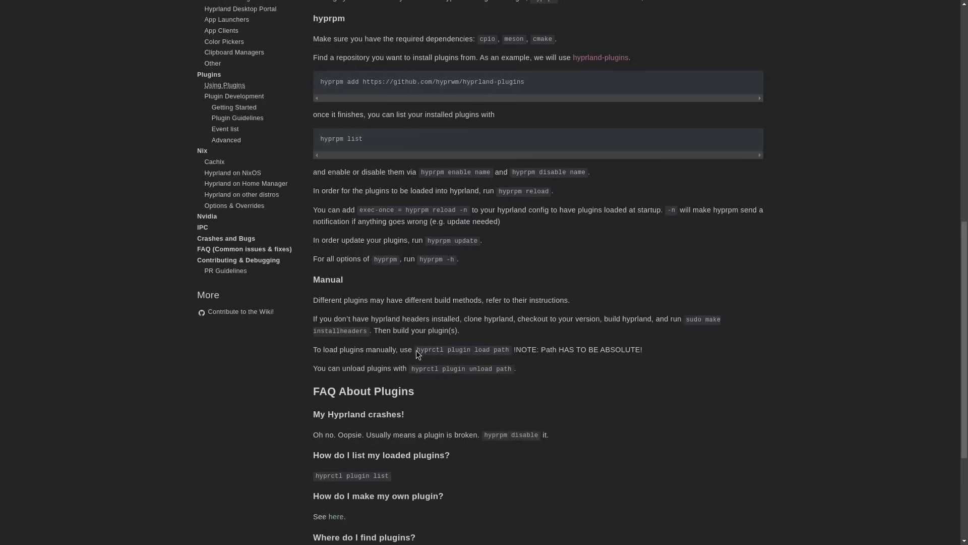
left_click_drag(416, 354, 514, 358)
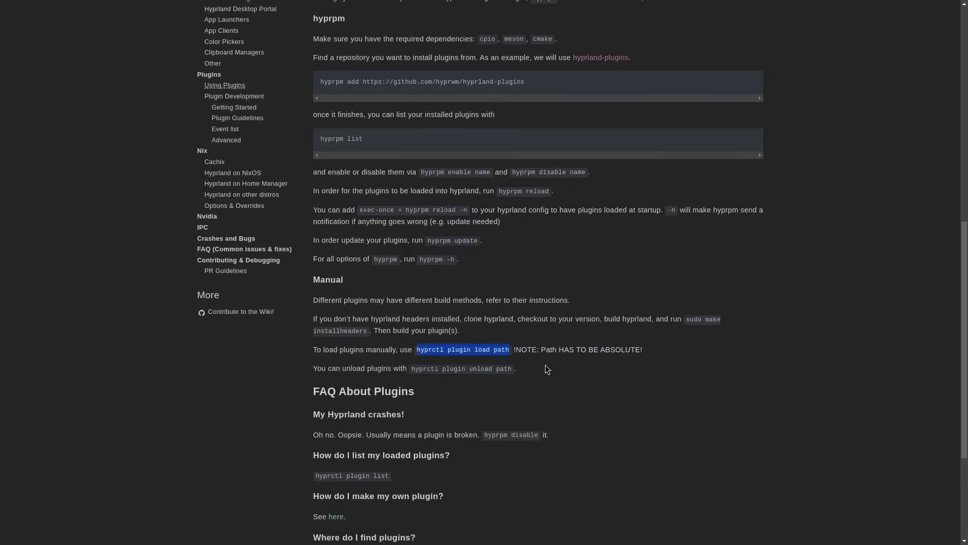
left_click_drag(522, 349, 636, 364)
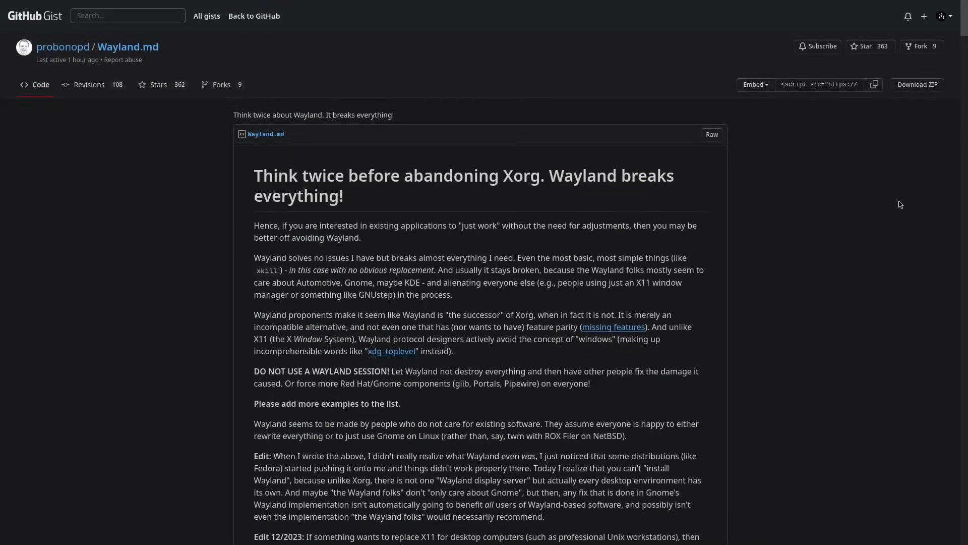
Scroll through the Wayland.md gist's 'Wayland breaks everything' list
scroll(901, 204, "down", 5)
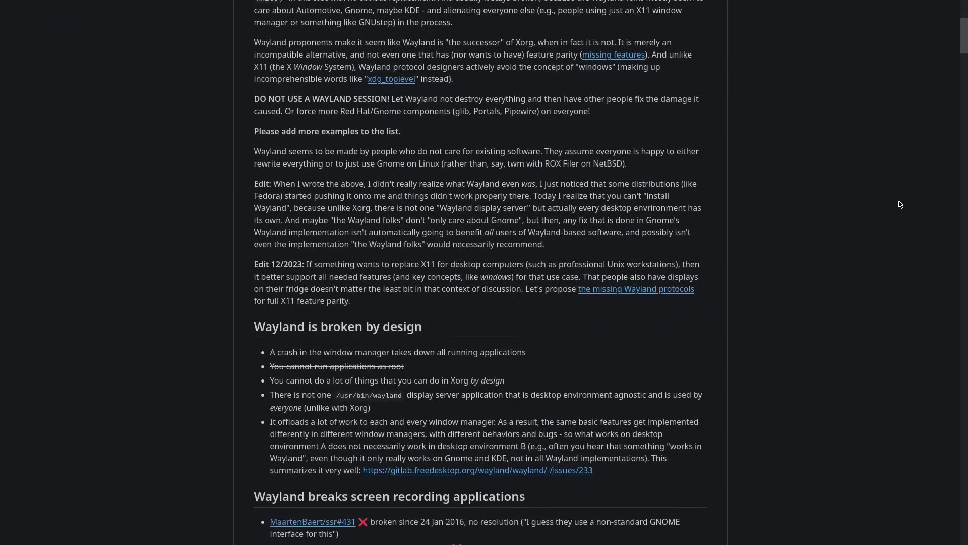
scroll(901, 205, "down", 6)
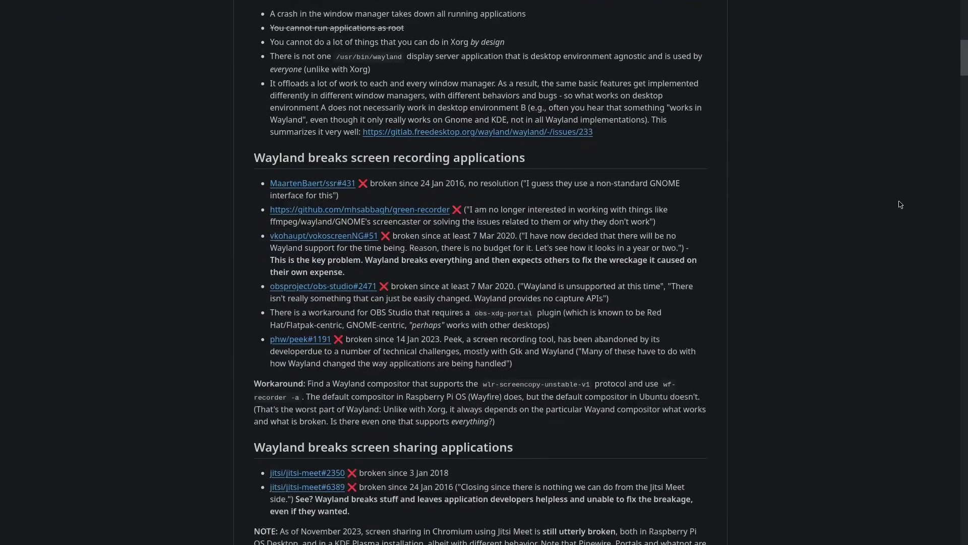
scroll(901, 204, "down", 6)
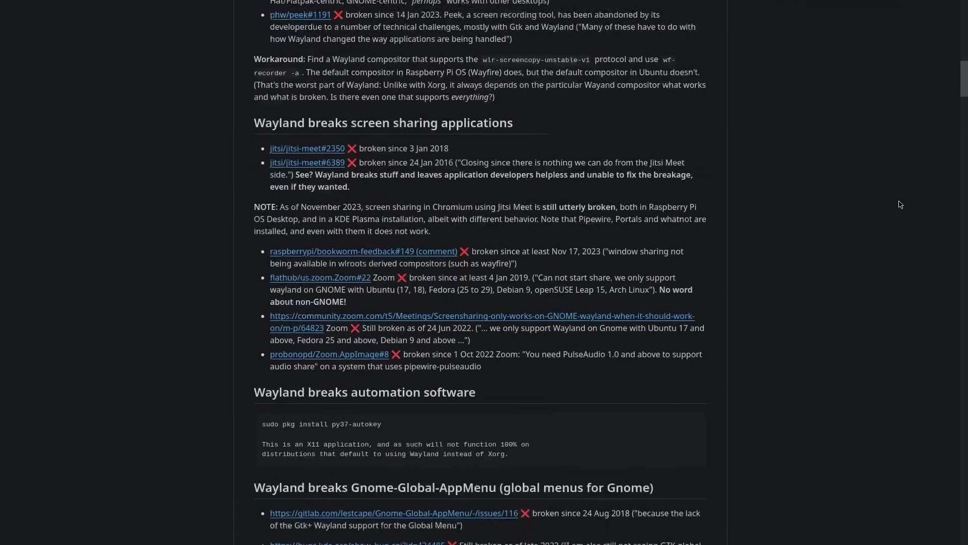
scroll(900, 205, "down", 6)
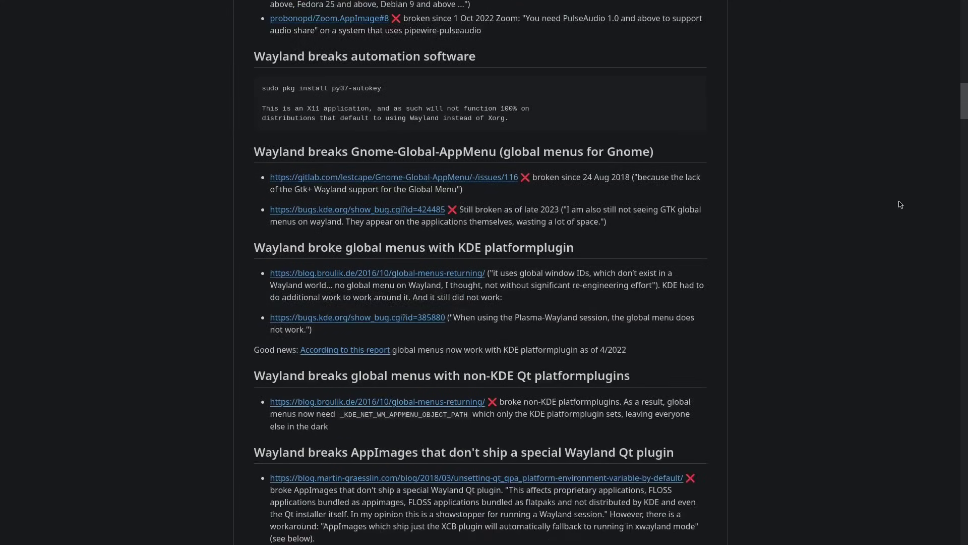
scroll(901, 204, "down", 5)
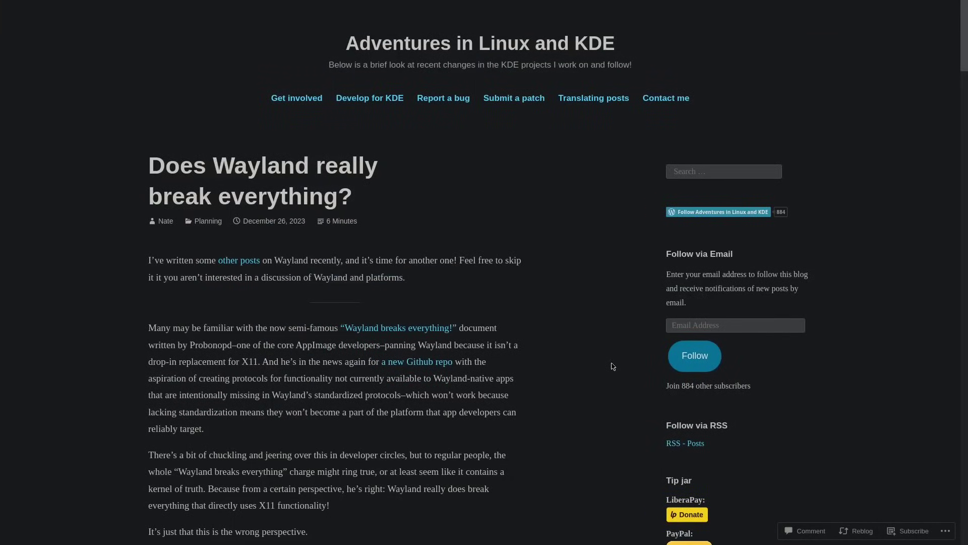
Scroll through the KDE blog post 'Does Wayland really break everything?'
scroll(613, 366, "down", 3)
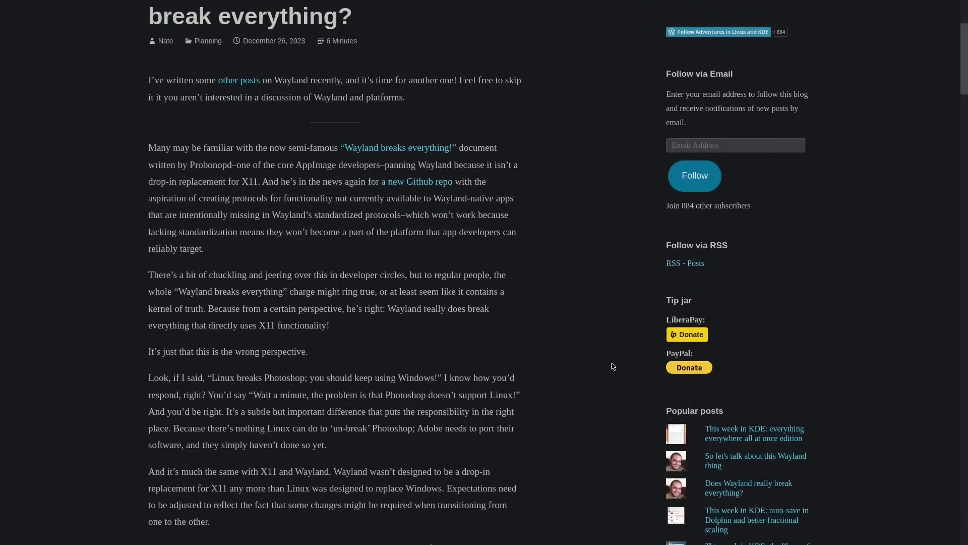
scroll(613, 366, "down", 3)
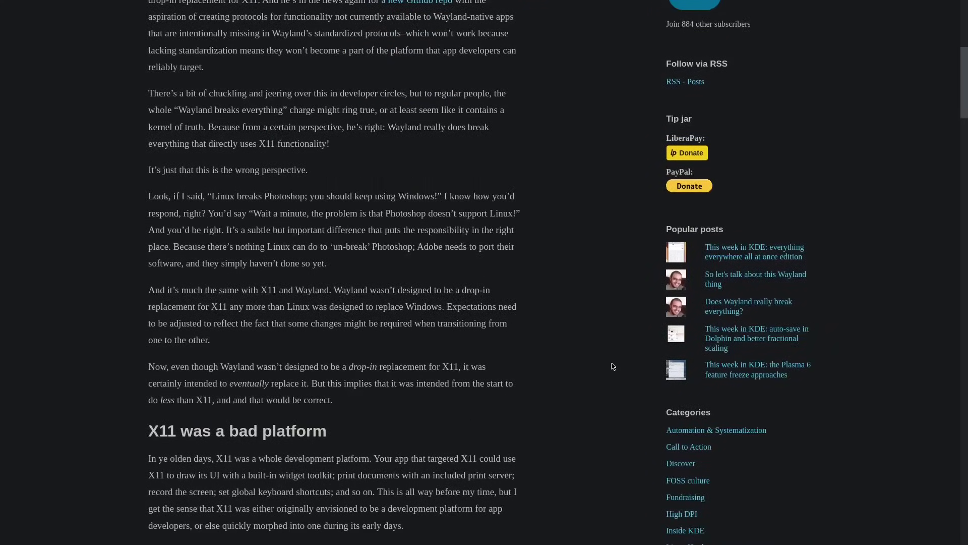
scroll(612, 367, "down", 2)
scroll(613, 366, "down", 3)
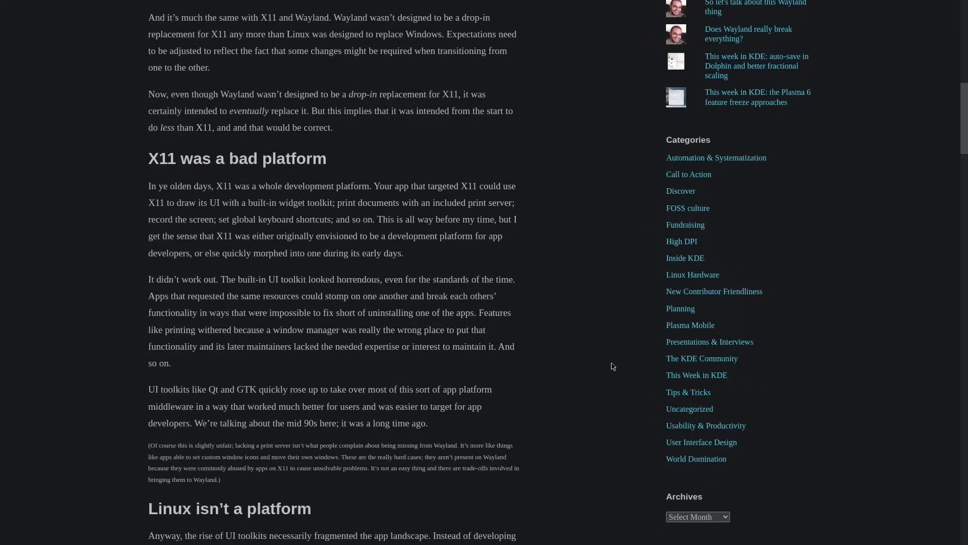
scroll(613, 366, "down", 2)
scroll(613, 366, "down", 2)
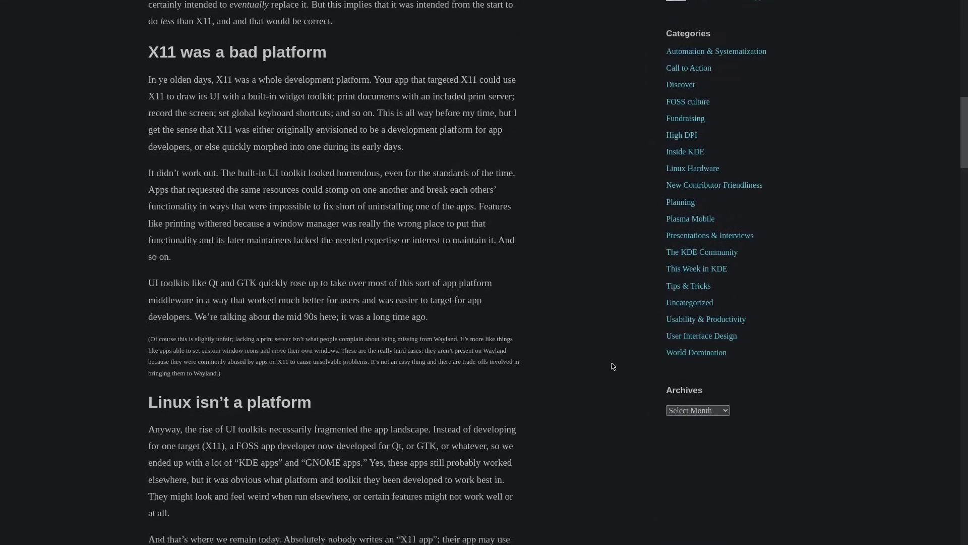
scroll(613, 366, "down", 2)
scroll(613, 366, "down", 3)
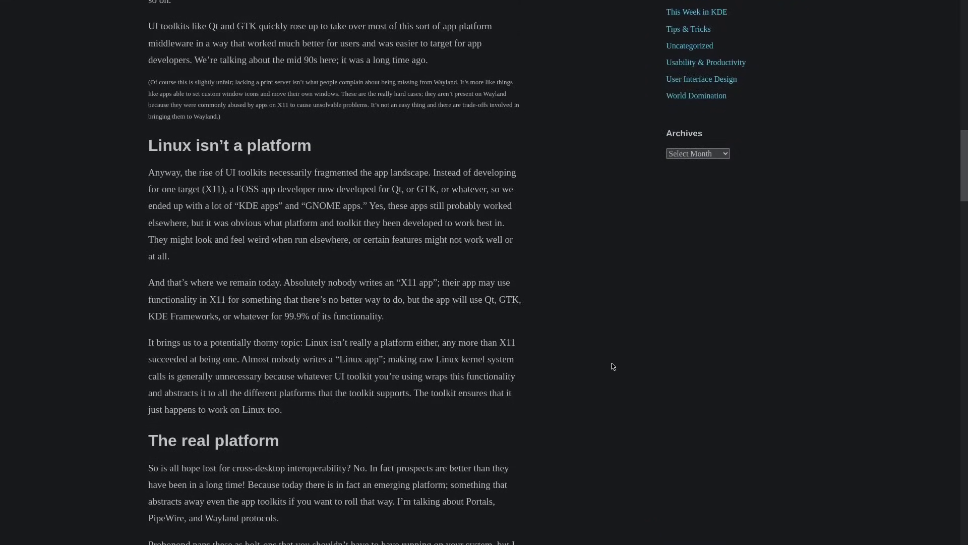
scroll(612, 366, "down", 4)
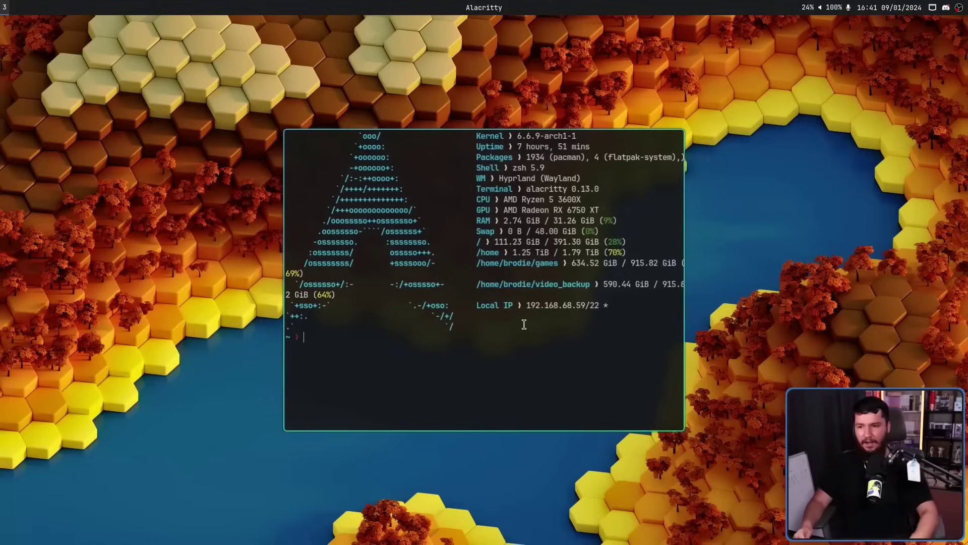
left_click_drag(525, 325, 527, 289)
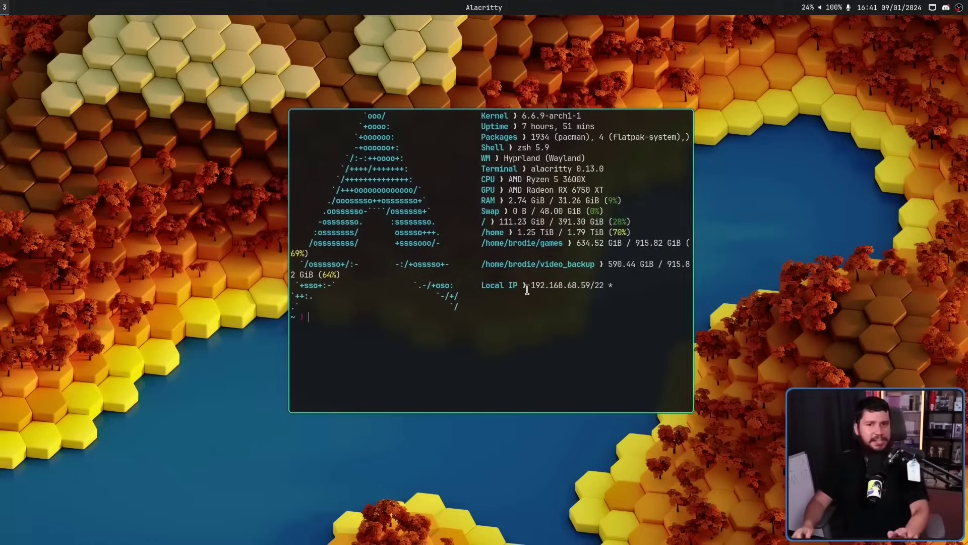
key("super+f")
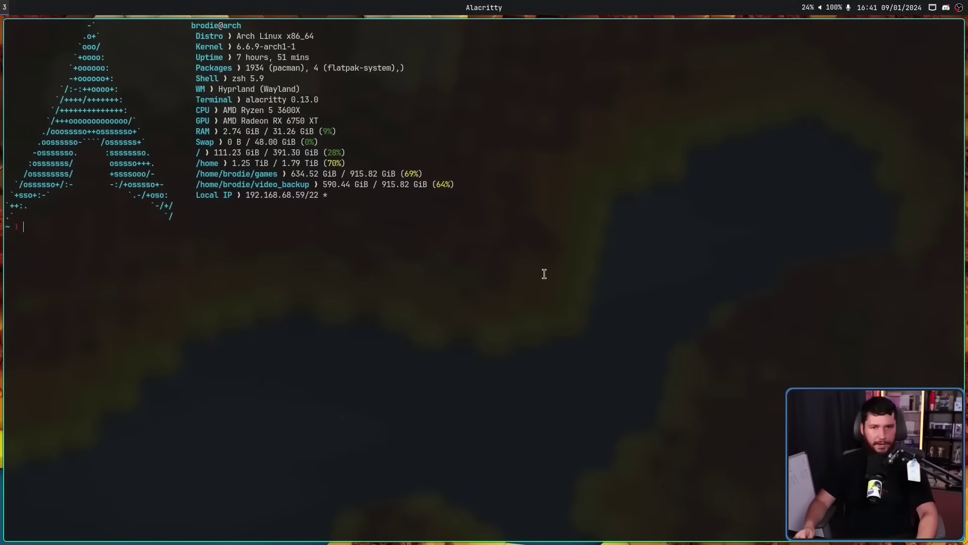